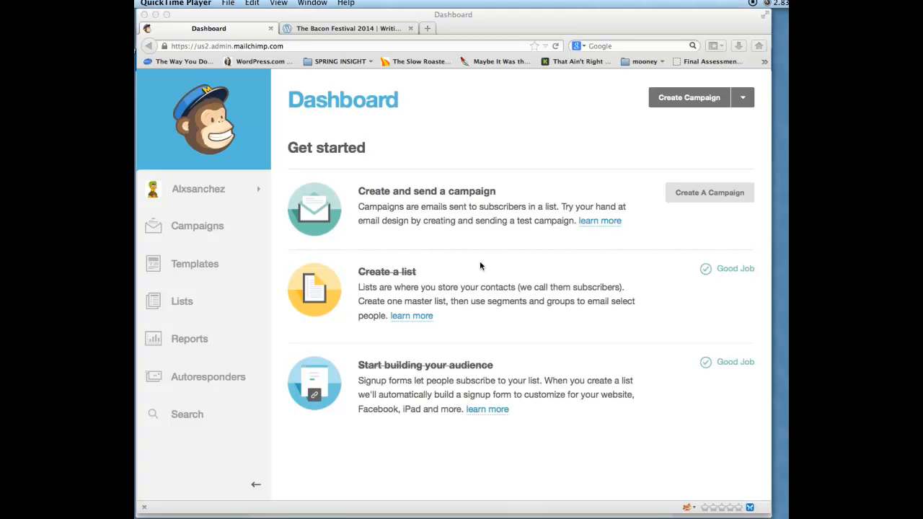
- Open the Templates page that lists the saved Classic Bacon template
{"action": "left_click", "coordinate": [195, 264]}
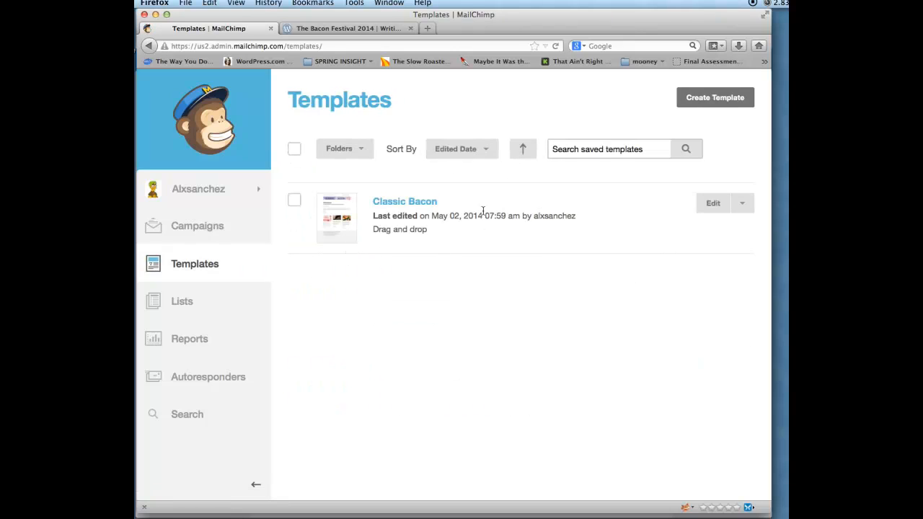
- Create a new template from the 1:2 Column basic layout
{"action": "left_click", "coordinate": [710, 109]}
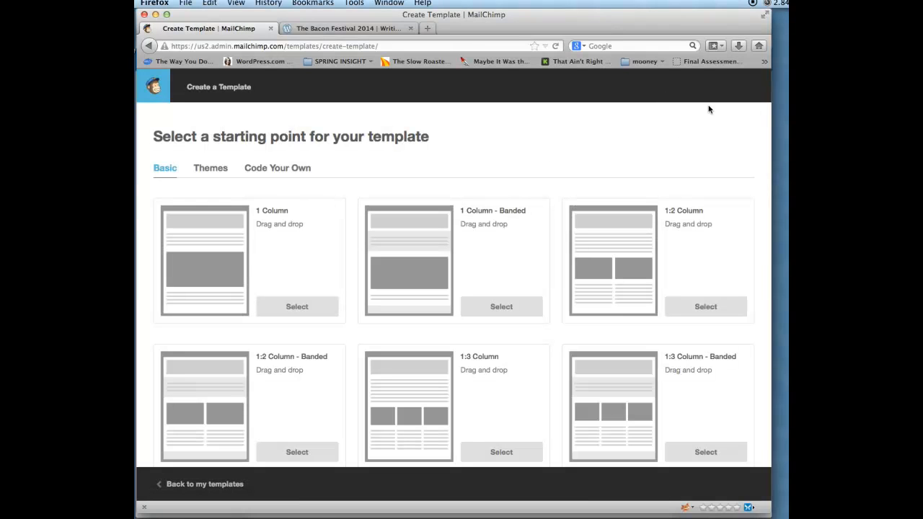
{"action": "scroll", "coordinate": [662, 194], "scroll_direction": "down", "scroll_amount": 10}
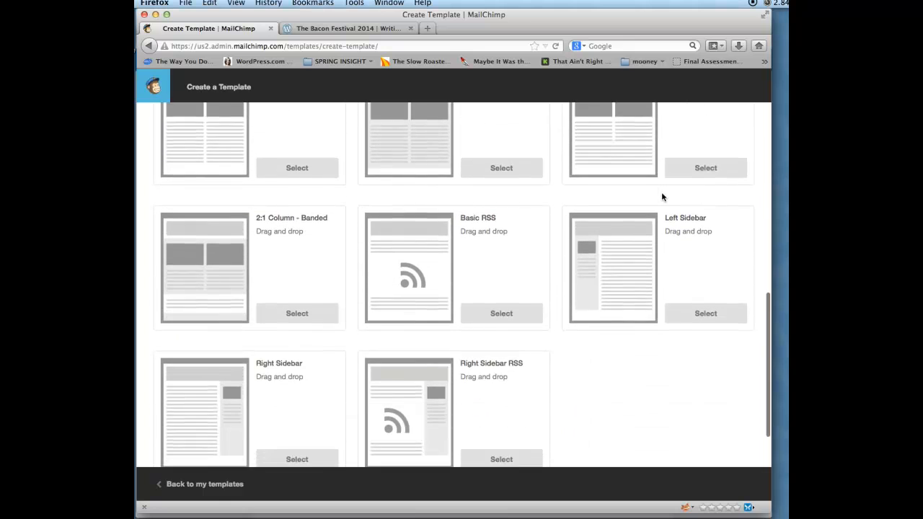
{"action": "scroll", "coordinate": [664, 194], "scroll_direction": "up", "scroll_amount": 5}
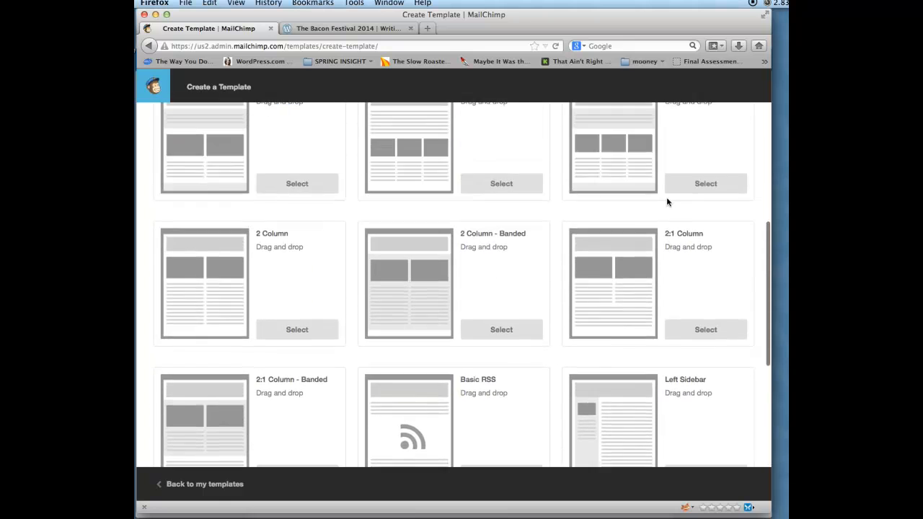
{"action": "scroll", "coordinate": [667, 202], "scroll_direction": "up", "scroll_amount": 5}
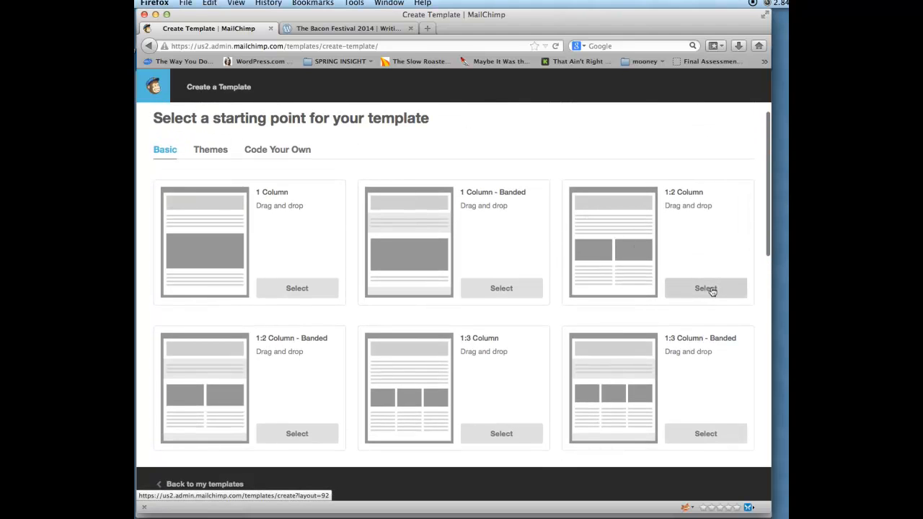
{"action": "left_click", "coordinate": [706, 289]}
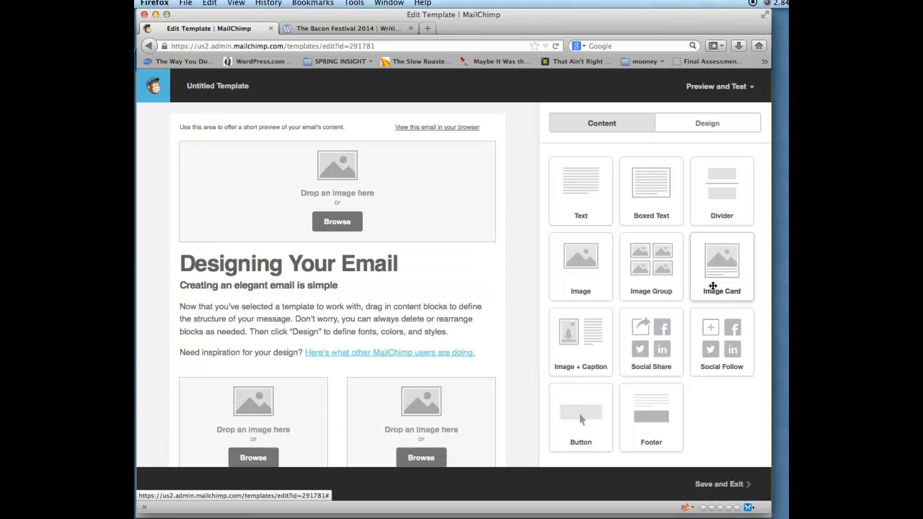
- Insert the enewsletter_header1.png Classic Bacon banner from the file manager into the top image block
{"action": "mouse_move", "coordinate": [328, 199]}
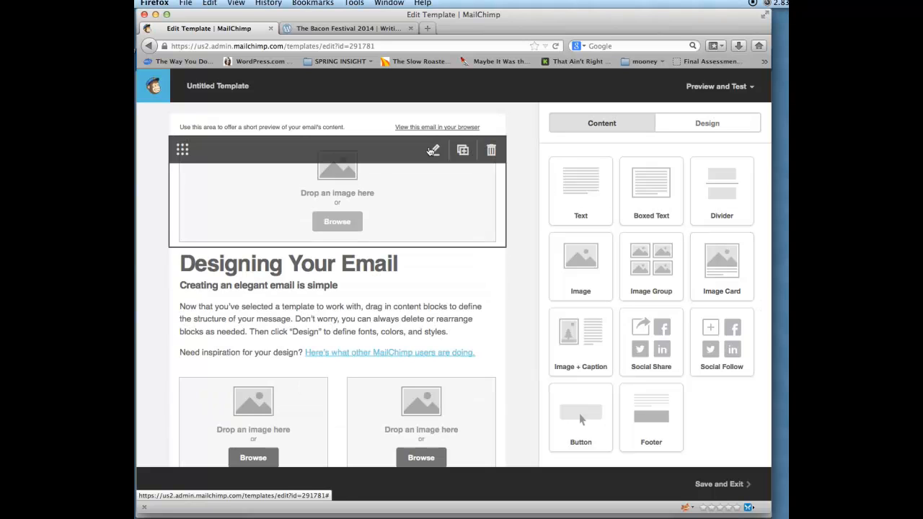
{"action": "left_click", "coordinate": [351, 221]}
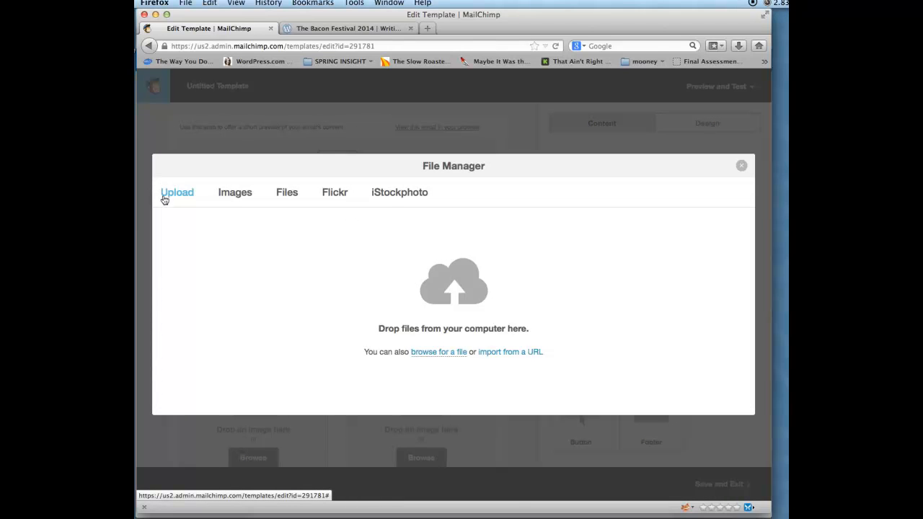
{"action": "left_click", "coordinate": [233, 193]}
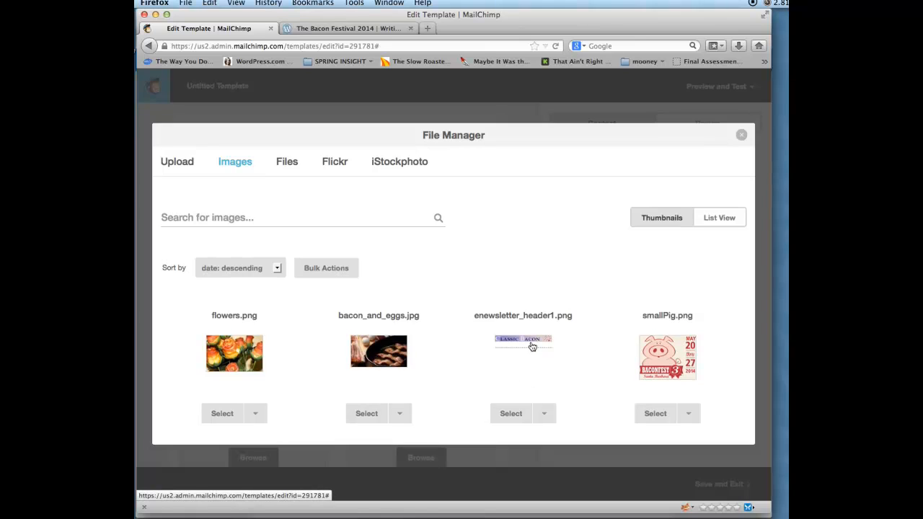
{"action": "left_click", "coordinate": [545, 414]}
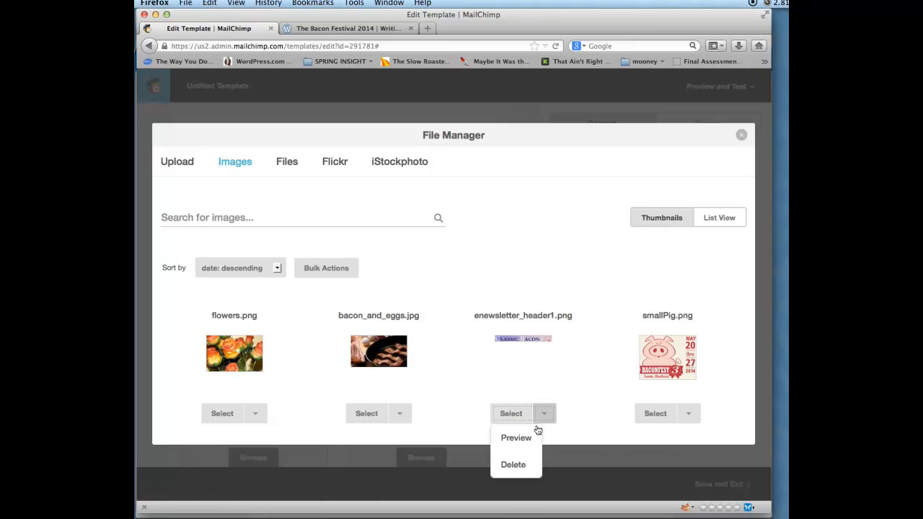
{"action": "left_click", "coordinate": [512, 416]}
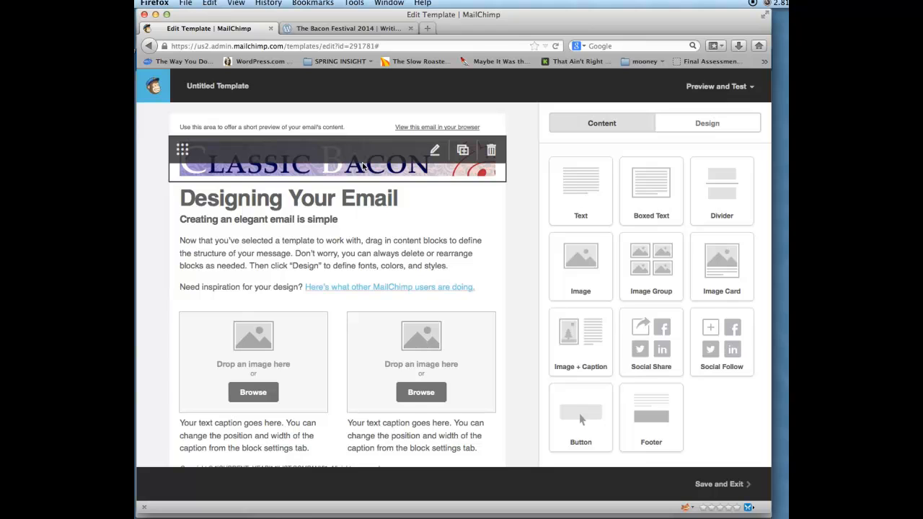
- Replace the intro body with the Sir Bacon paragraph and retitle the heading 'Welcome'
{"action": "left_click", "coordinate": [289, 226]}
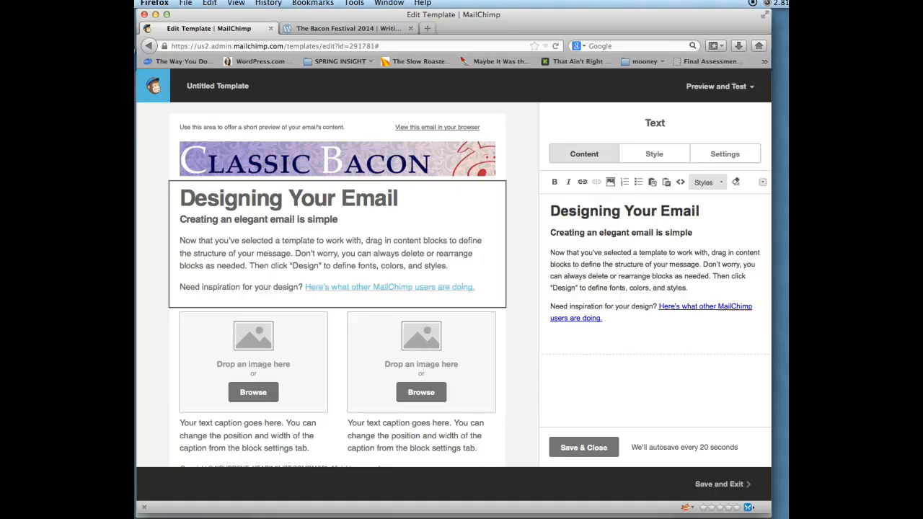
{"action": "key", "text": "super+Tab"}
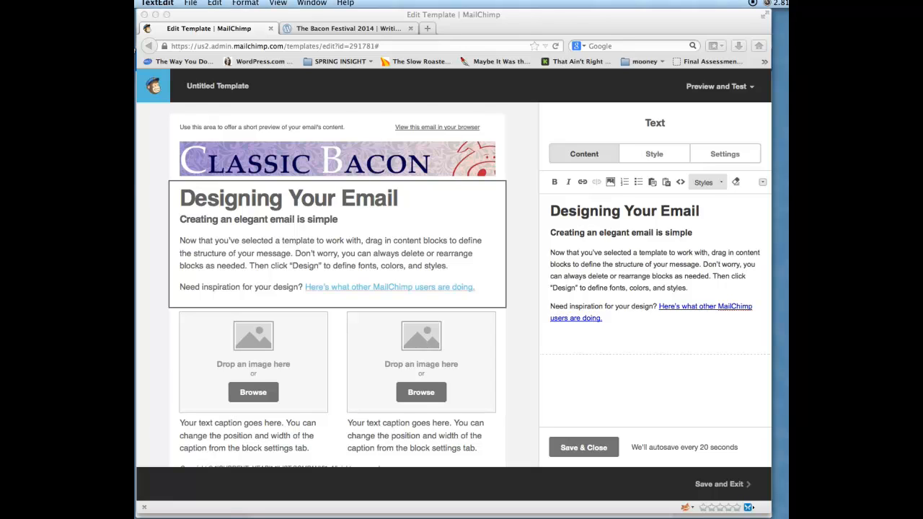
{"action": "key", "text": "super+Tab"}
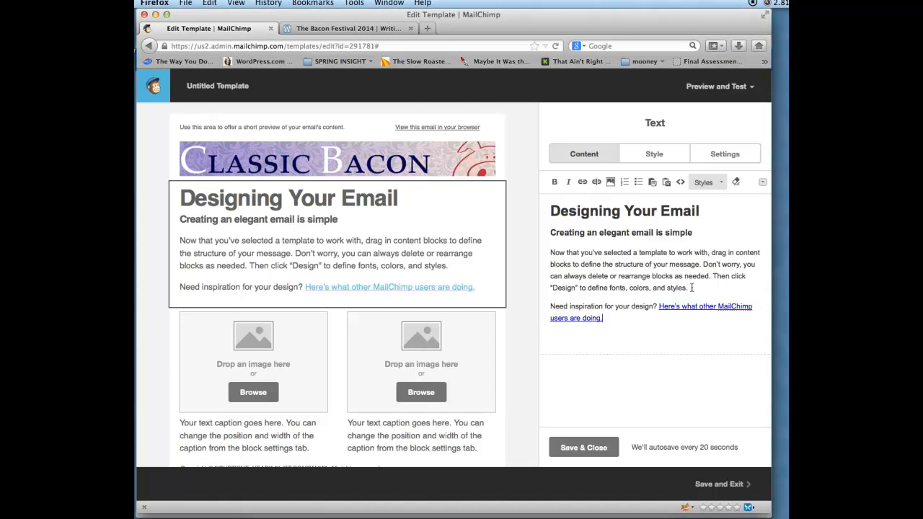
{"action": "left_click_drag", "start_coordinate": [692, 288], "coordinate": [561, 238]}
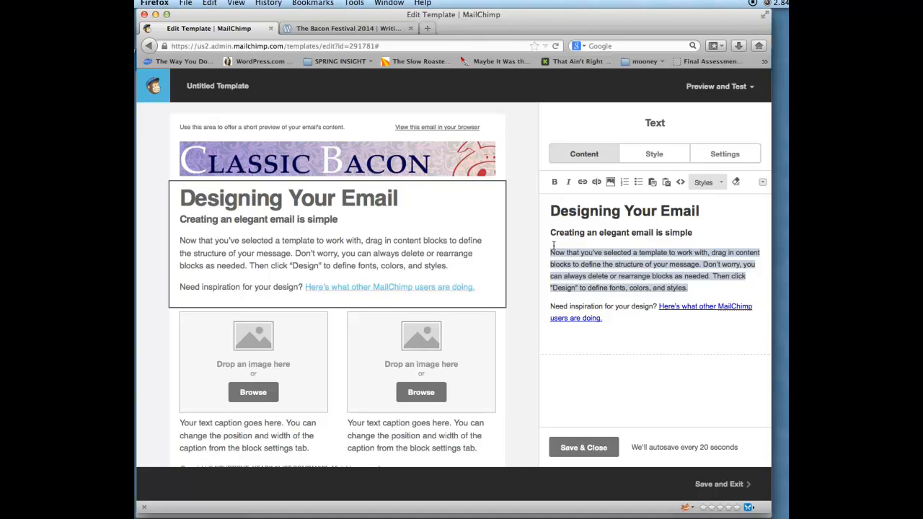
{"action": "type", "text": "Bacon is our obsession, and thus our magazine offers all bacon stuff. Our place is the authority of everything bacon, humor, politics, religion, economics, events, and festivals. Enjoy! Sir Bacon"}
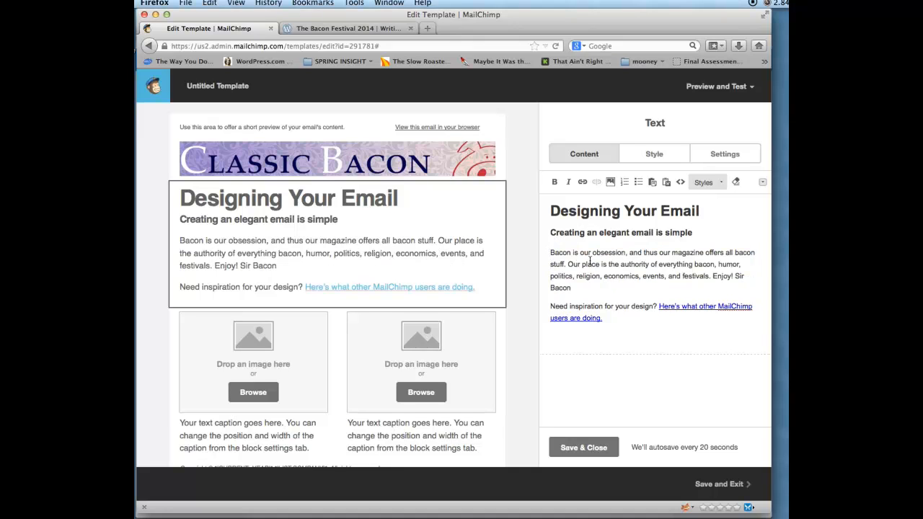
{"action": "left_click_drag", "start_coordinate": [700, 211], "coordinate": [547, 212]}
{"action": "type", "text": "Welcome"}
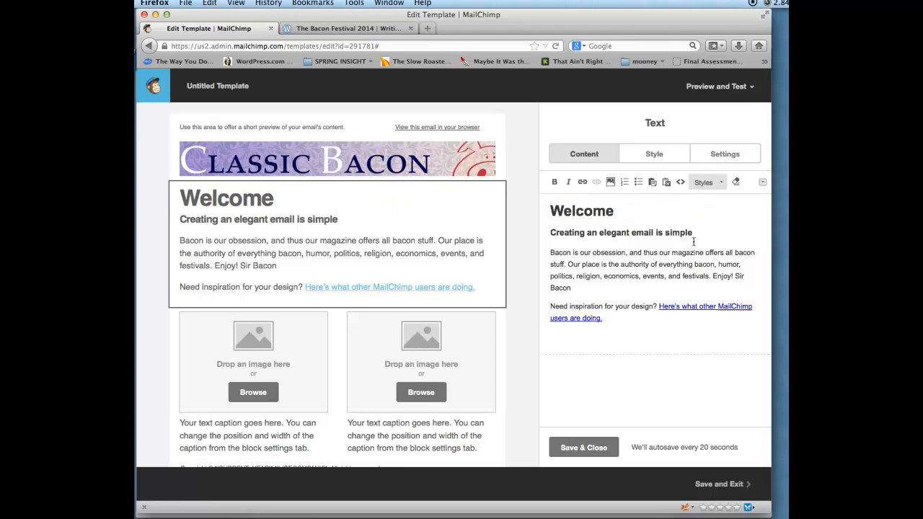
- Paste the bacon e-magazine tagline as subheading and delete the Need inspiration paragraph
{"action": "left_click", "coordinate": [815, 238]}
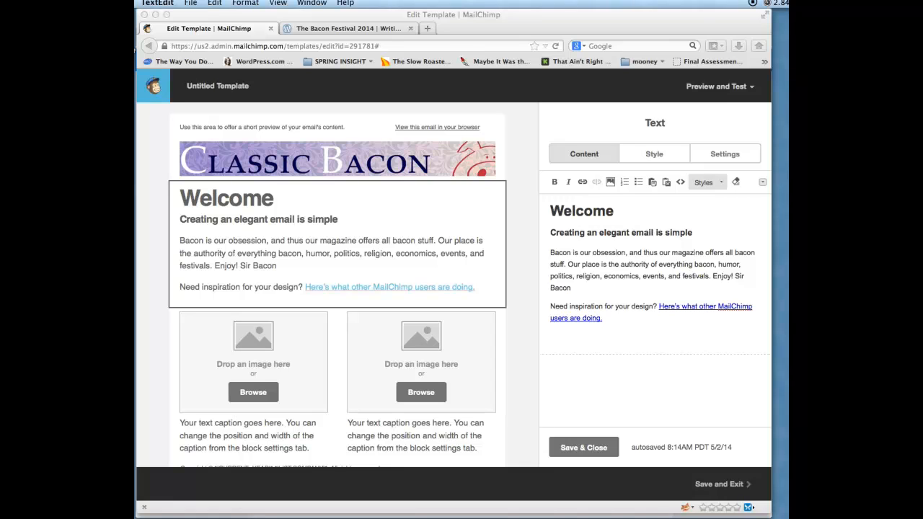
{"action": "left_click", "coordinate": [694, 228]}
{"action": "left_click_drag", "start_coordinate": [696, 240], "coordinate": [546, 233]}
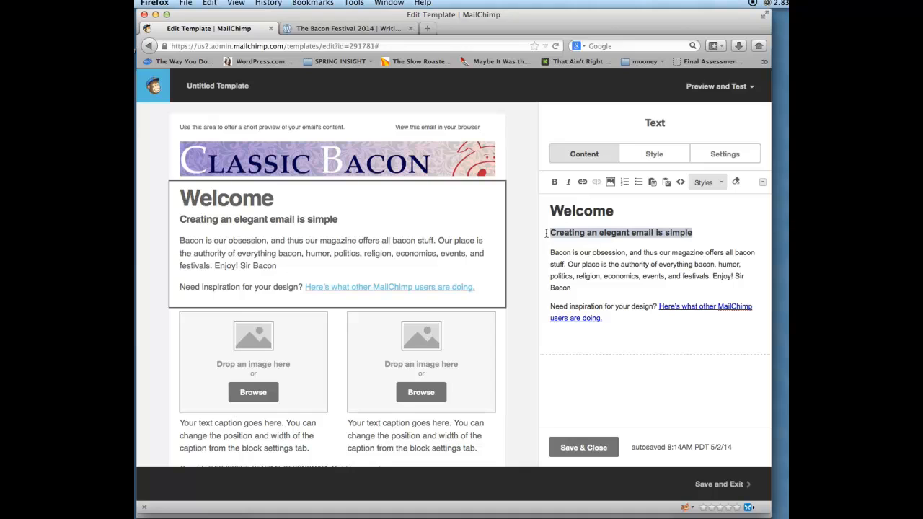
{"action": "type", "text": "The first all bacon e-magazine in the entire world."}
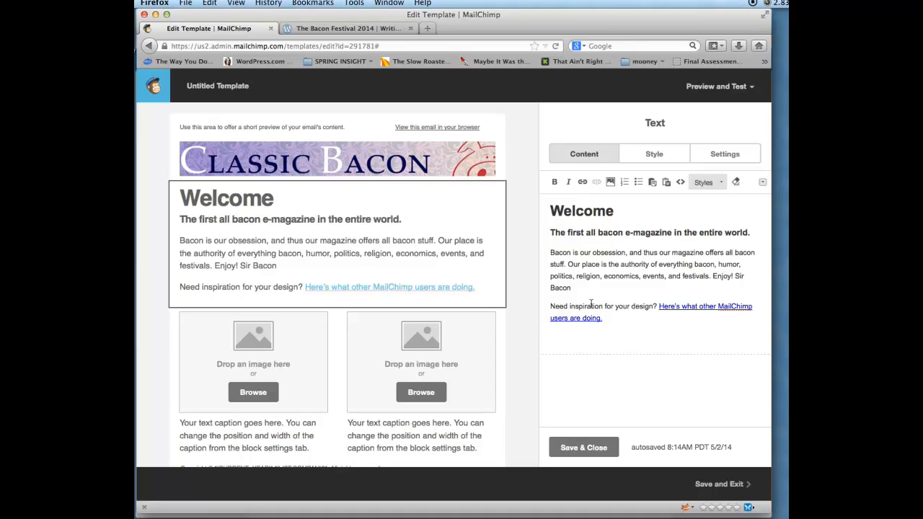
{"action": "left_click_drag", "start_coordinate": [610, 321], "coordinate": [549, 302]}
{"action": "key", "text": "BackSpace"}
{"action": "key", "text": "BackSpace"}
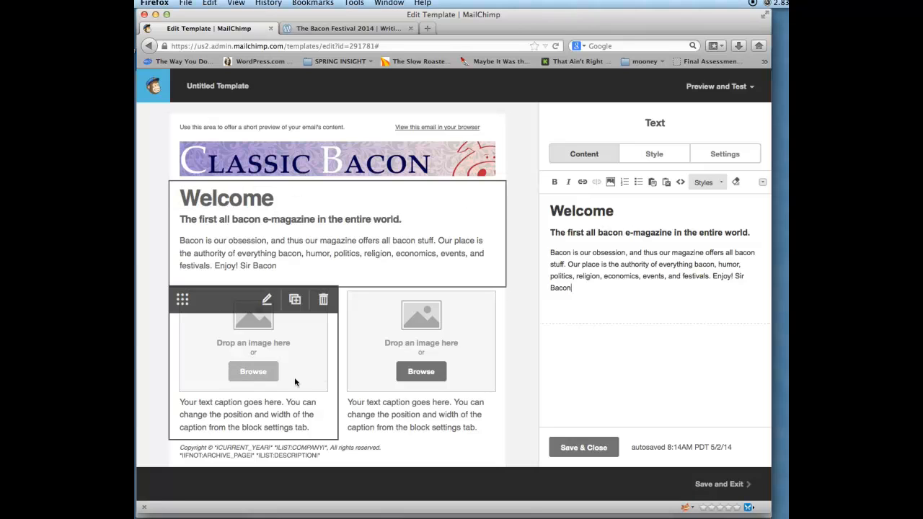
- Upload flowers.png from the enewsletter-assets folder into the file manager's images
{"action": "scroll", "coordinate": [302, 380], "scroll_direction": "down", "scroll_amount": 3}
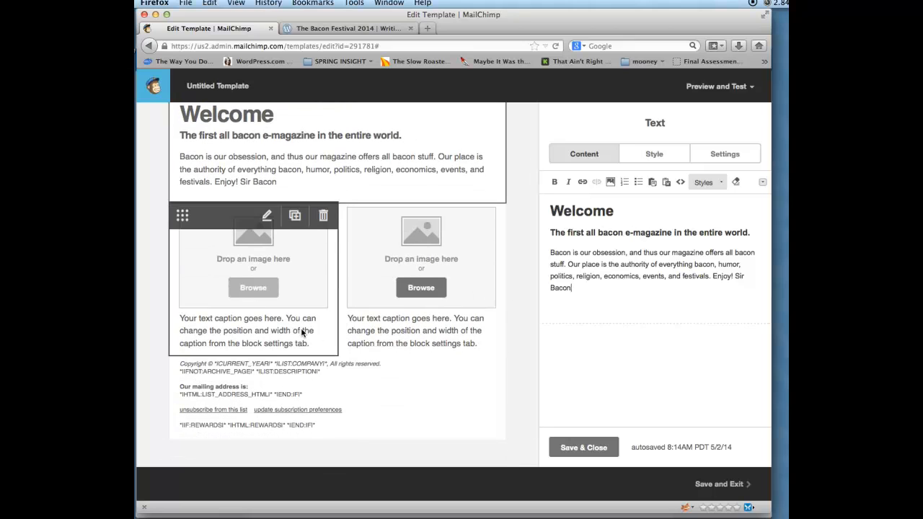
{"action": "left_click", "coordinate": [258, 283]}
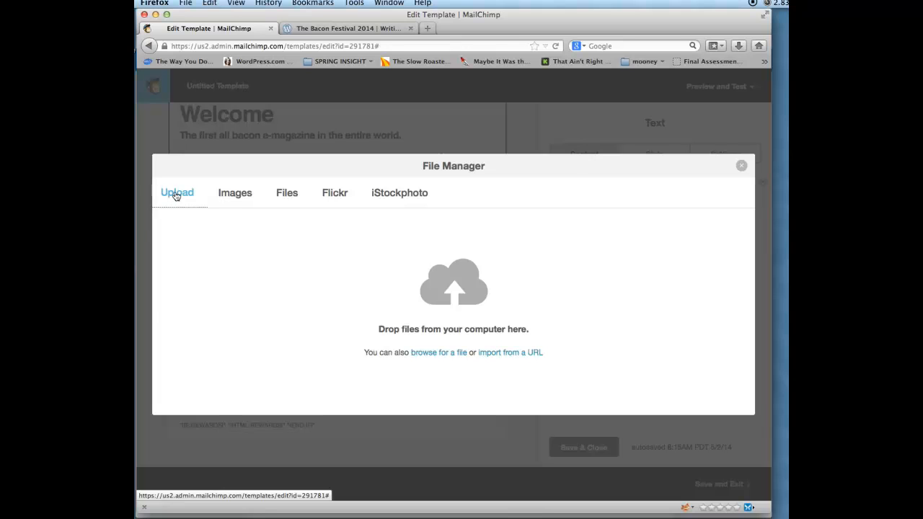
{"action": "left_click", "coordinate": [788, 60]}
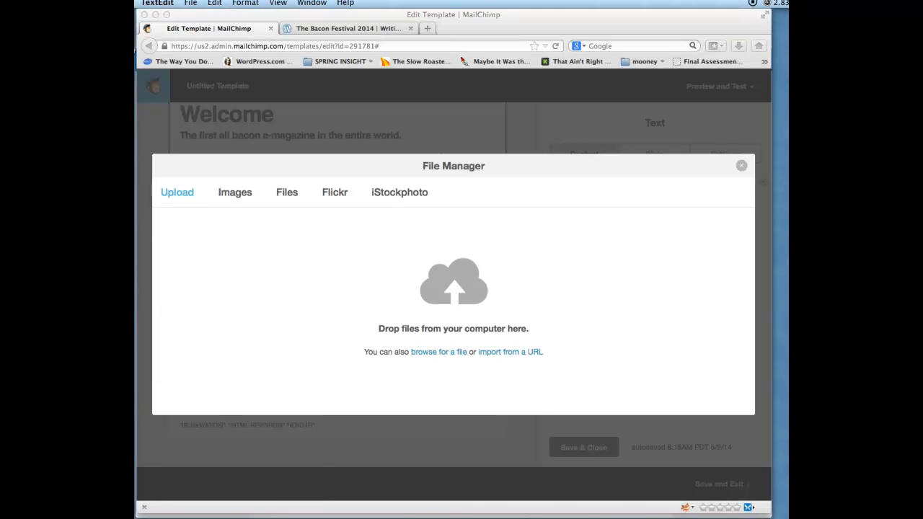
{"action": "double_click", "coordinate": [788, 118]}
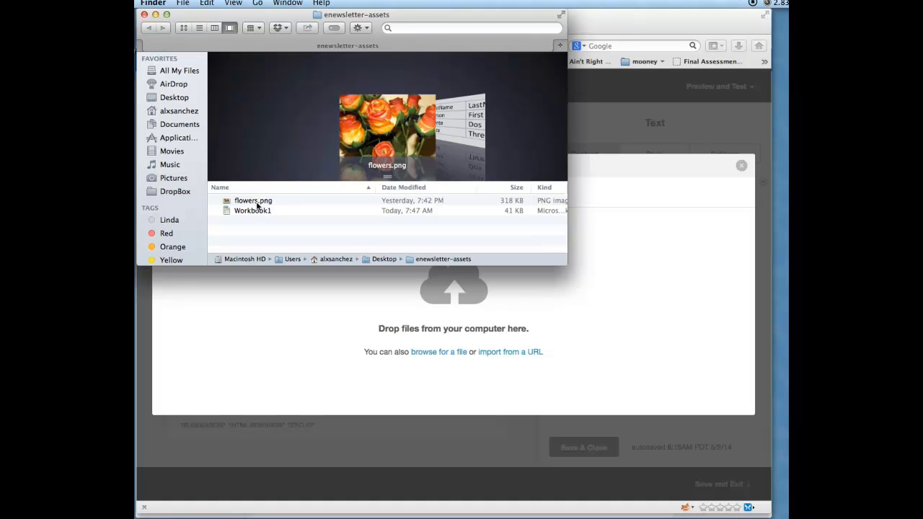
{"action": "left_click_drag", "start_coordinate": [257, 206], "coordinate": [441, 286]}
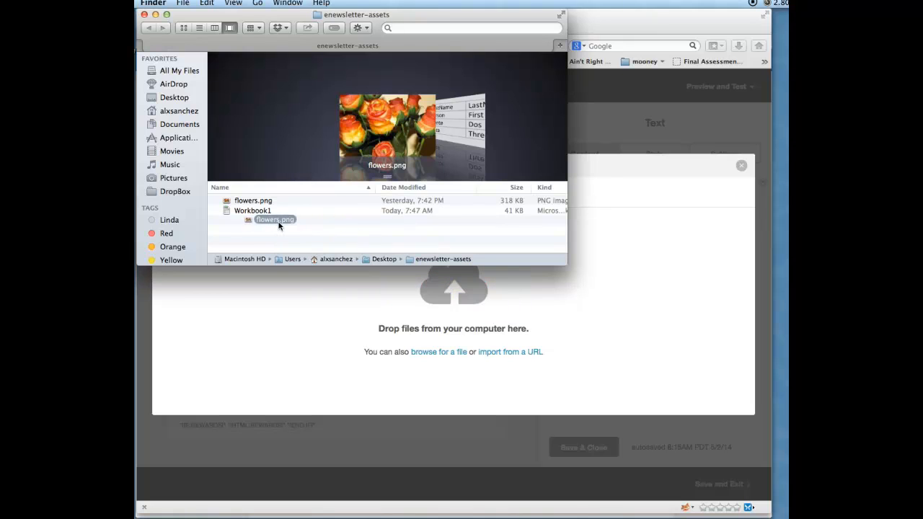
{"action": "left_click", "coordinate": [144, 14]}
{"action": "left_click", "coordinate": [234, 187]}
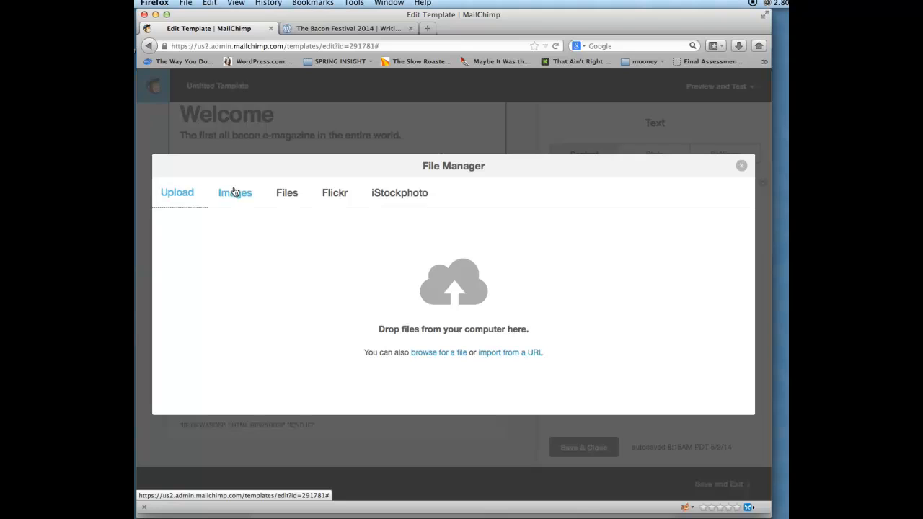
{"action": "left_click", "coordinate": [234, 194]}
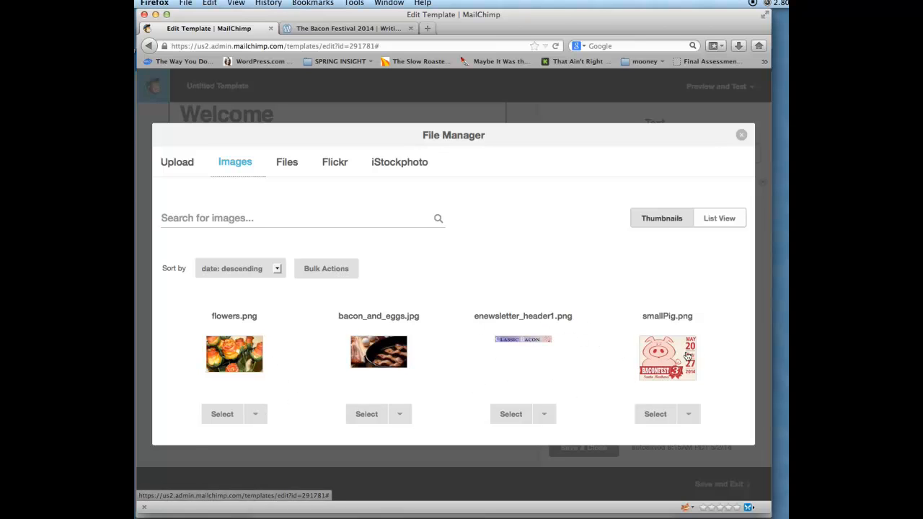
- Insert smallPig.png into the left column and caption it 'Check out Baconfest 2014'
{"action": "left_click", "coordinate": [655, 417]}
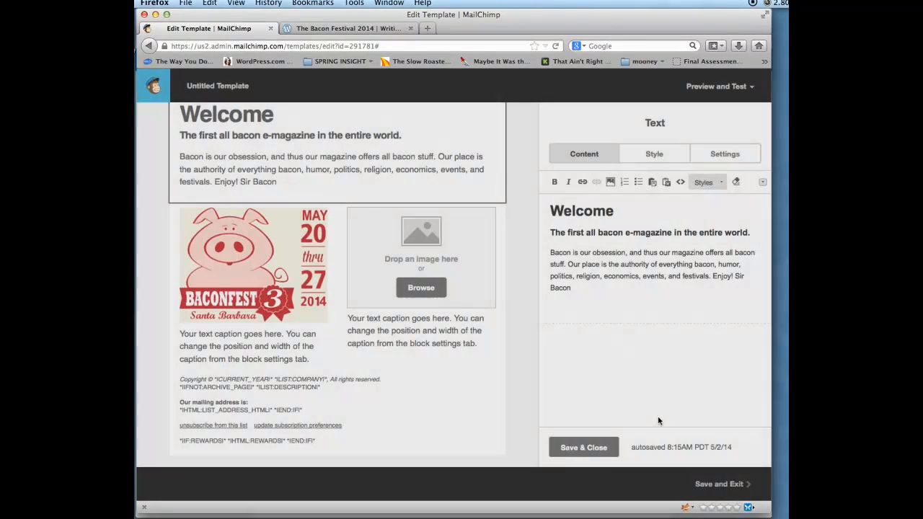
{"action": "mouse_move", "coordinate": [281, 290]}
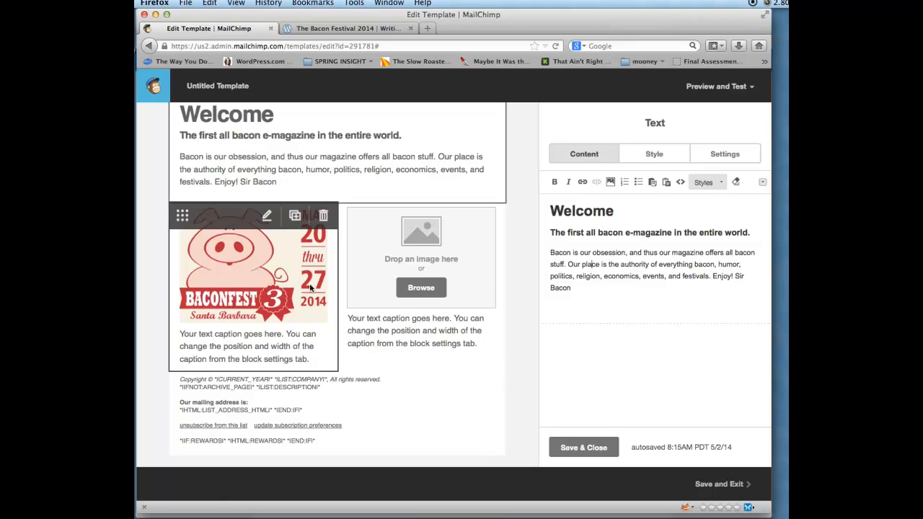
{"action": "left_click", "coordinate": [290, 333]}
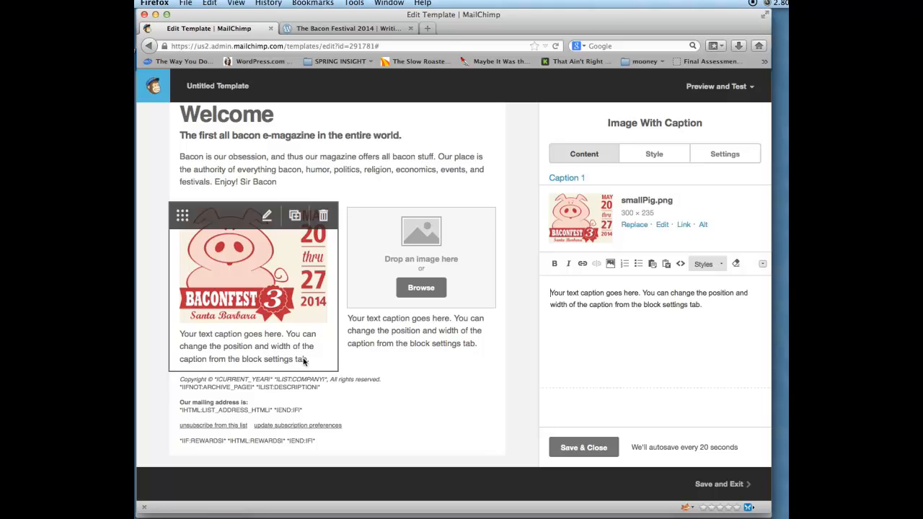
{"action": "left_click_drag", "start_coordinate": [711, 303], "coordinate": [549, 291]}
{"action": "key", "text": "super+Tab"}
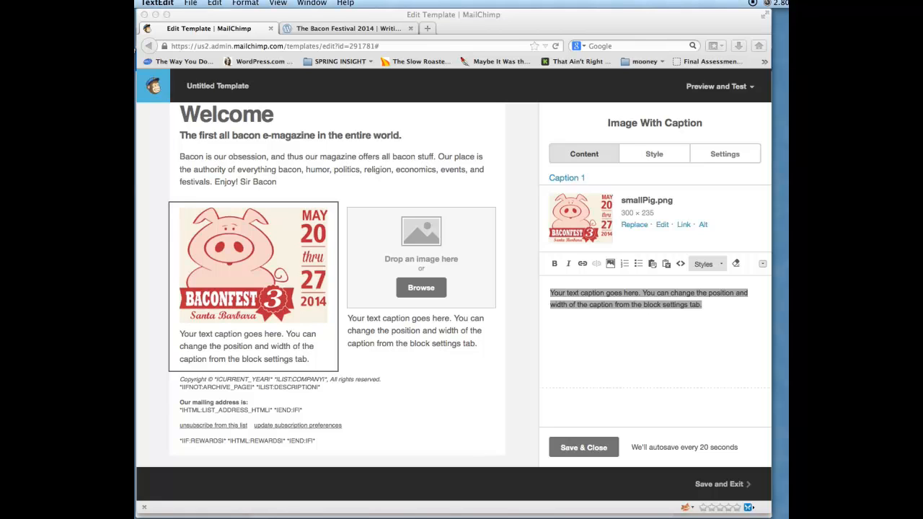
{"action": "left_click", "coordinate": [614, 354]}
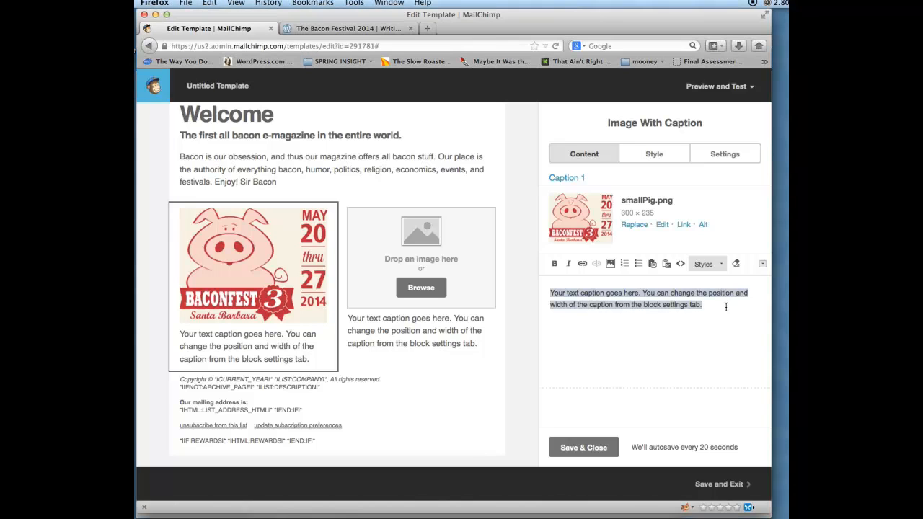
{"action": "left_click", "coordinate": [579, 292]}
{"action": "left_click_drag", "start_coordinate": [549, 292], "coordinate": [726, 347]}
{"action": "type", "text": "Check ou"}
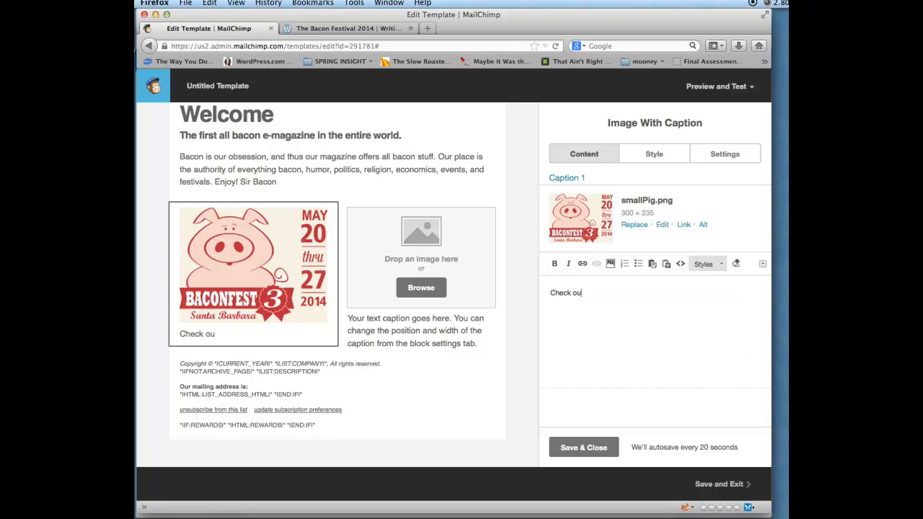
{"action": "type", "text": "t Baconfest"}
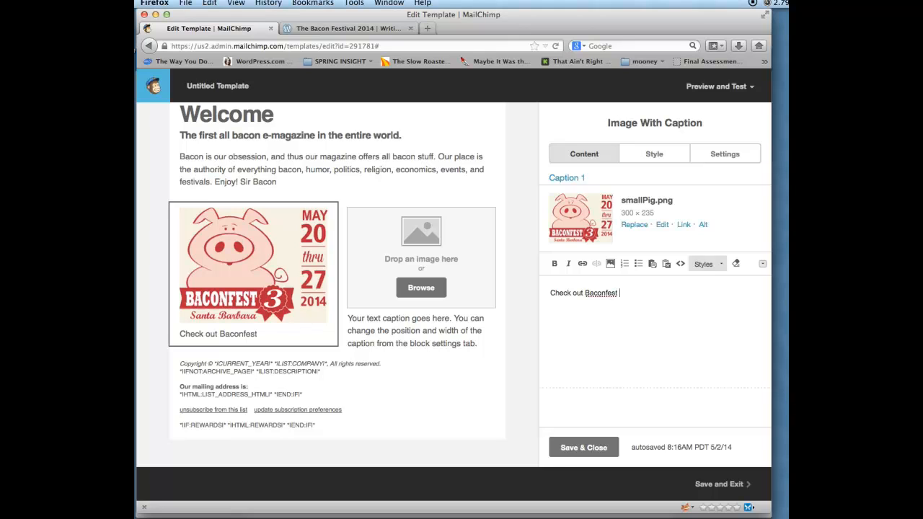
{"action": "type", "text": " 2014"}
- Add a bacon ipsum filler sentence and a '< read more >' line under the caption
{"action": "key", "text": "super+Tab"}
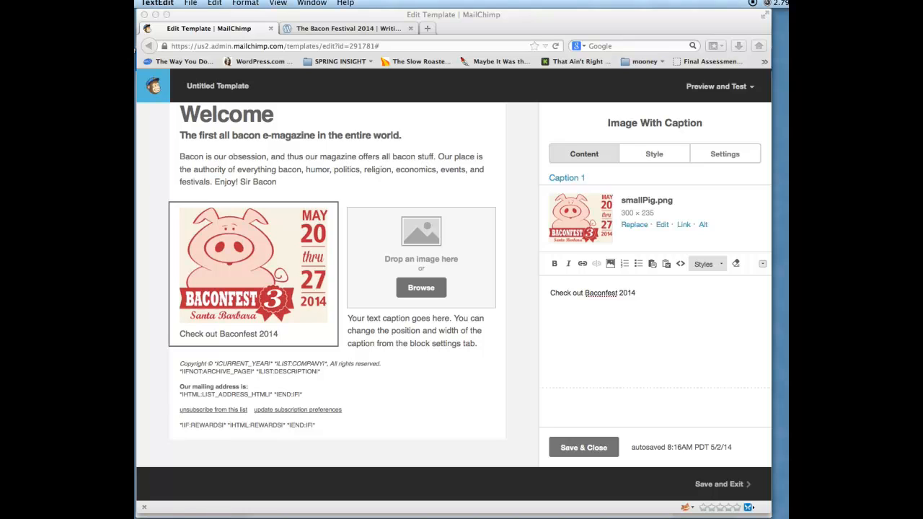
{"action": "left_click", "coordinate": [724, 313]}
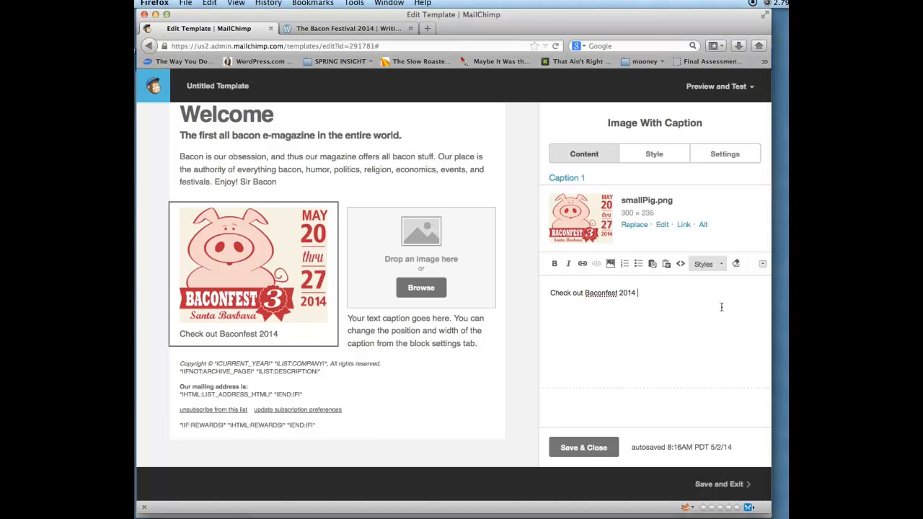
{"action": "key", "text": "Return"}
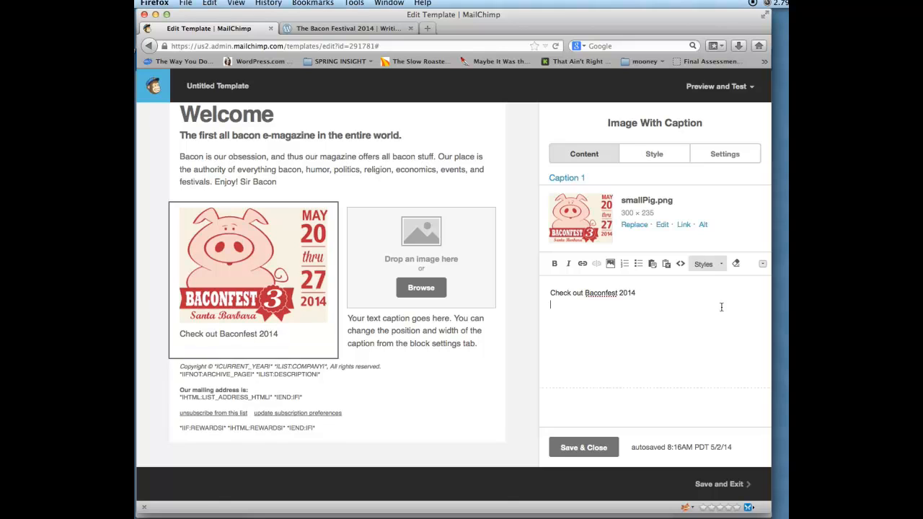
{"action": "type", "text": "Bacon ipsum dolor sit amet filet mignon turkey ground round swine rump short loin."}
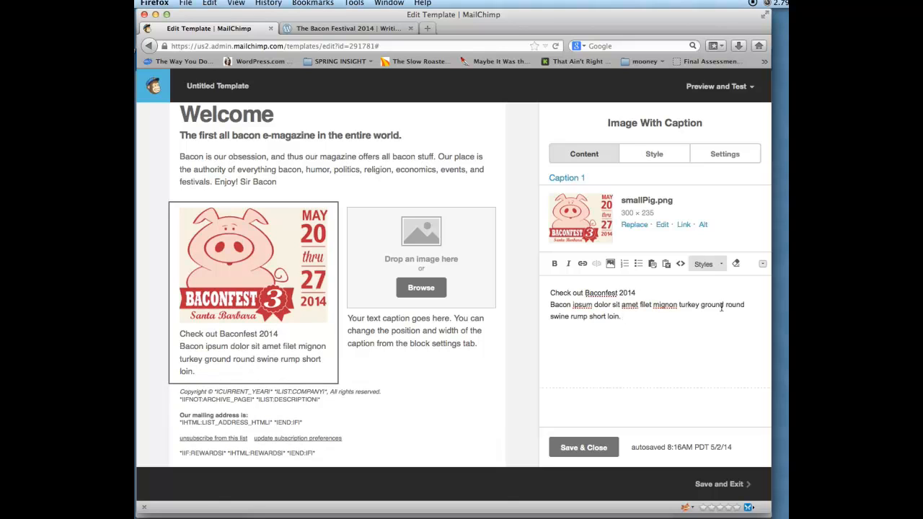
{"action": "key", "text": "Return"}
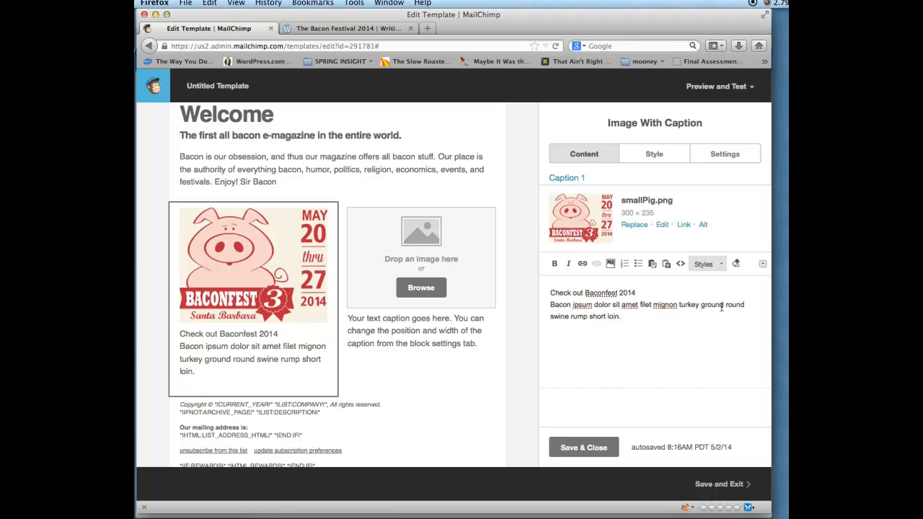
{"action": "key", "text": "Return"}
{"action": "type", "text": "< read m"}
{"action": "type", "text": "ore >"}
- Start linking 'read more', clearing the wrongly pasted link address
{"action": "left_click_drag", "start_coordinate": [594, 329], "coordinate": [558, 330]}
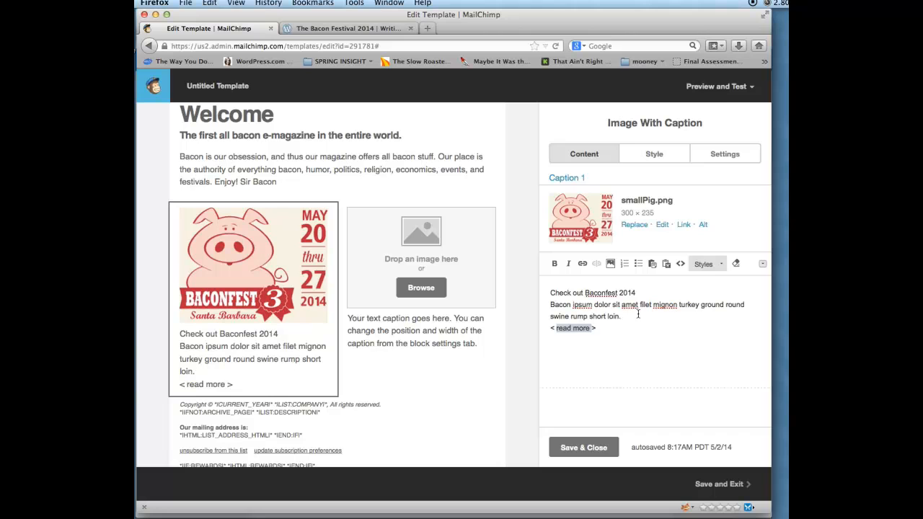
{"action": "left_click", "coordinate": [582, 264]}
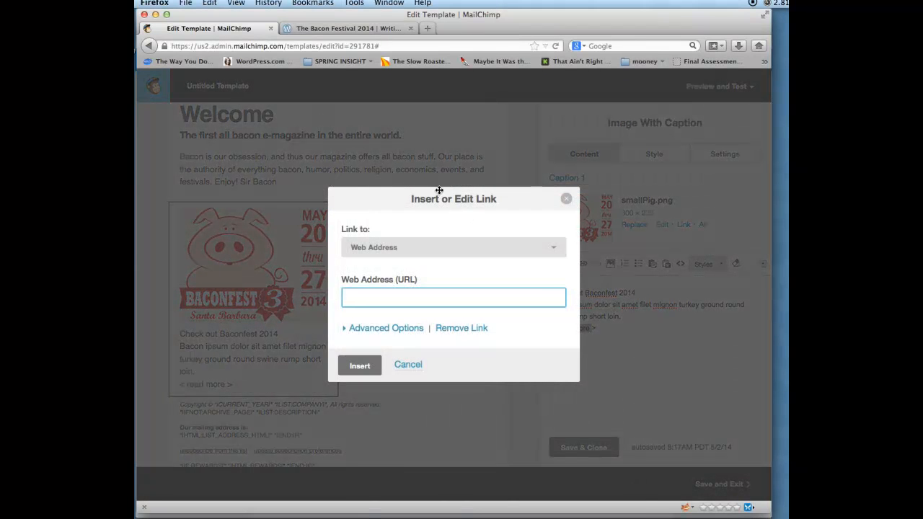
{"action": "key", "text": "super+v"}
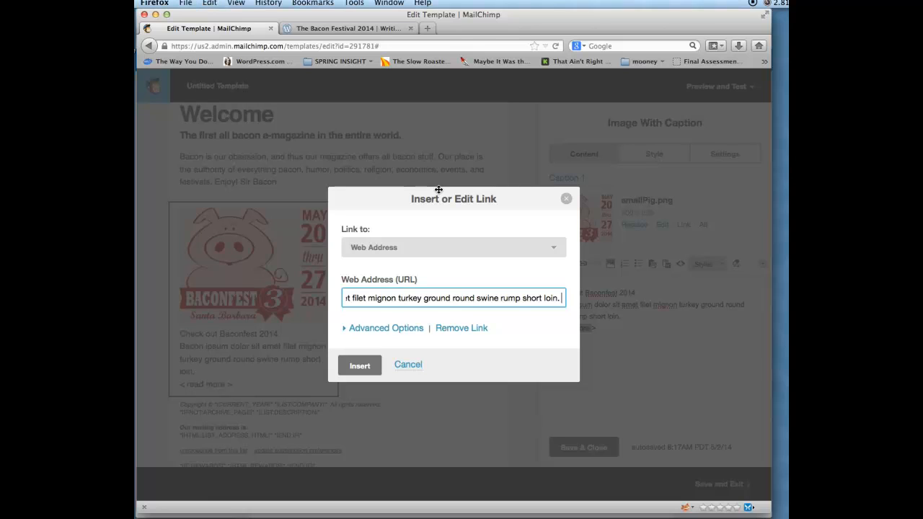
{"action": "key", "text": "super+a"}
{"action": "key", "text": "BackSpace"}
{"action": "left_click", "coordinate": [352, 32]}
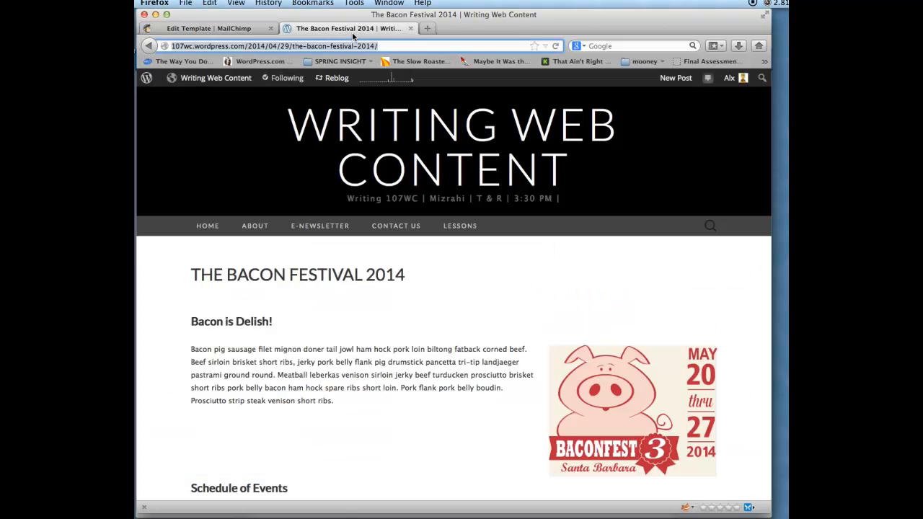
{"action": "scroll", "coordinate": [434, 270], "scroll_direction": "down", "scroll_amount": 2}
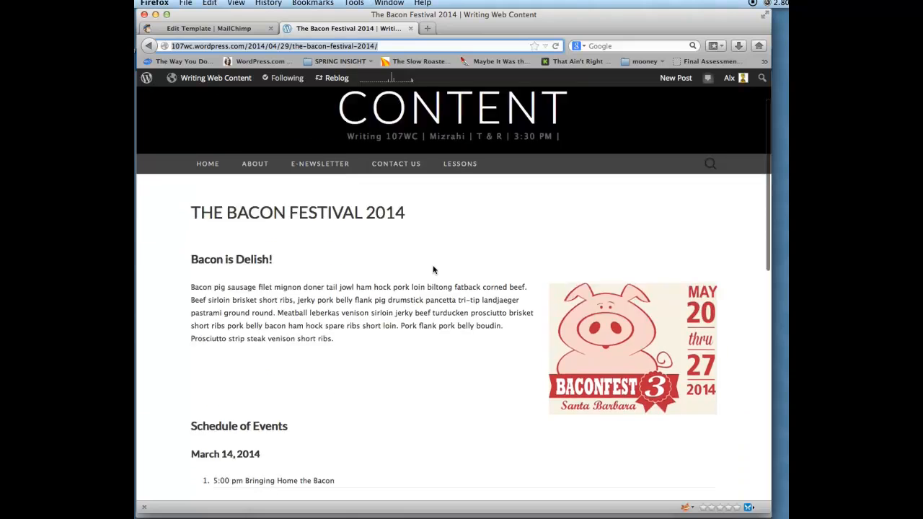
{"action": "scroll", "coordinate": [433, 270], "scroll_direction": "down", "scroll_amount": 8}
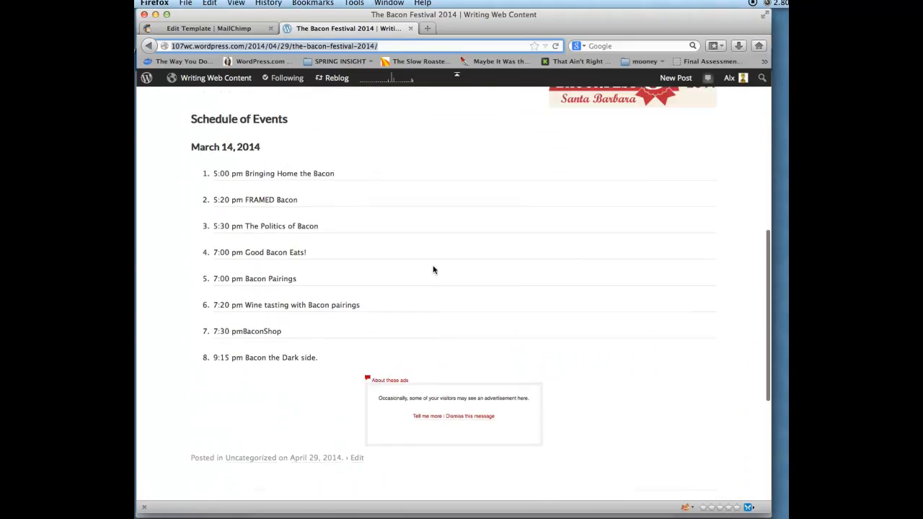
{"action": "scroll", "coordinate": [434, 270], "scroll_direction": "up", "scroll_amount": 2}
{"action": "scroll", "coordinate": [434, 270], "scroll_direction": "up", "scroll_amount": 6}
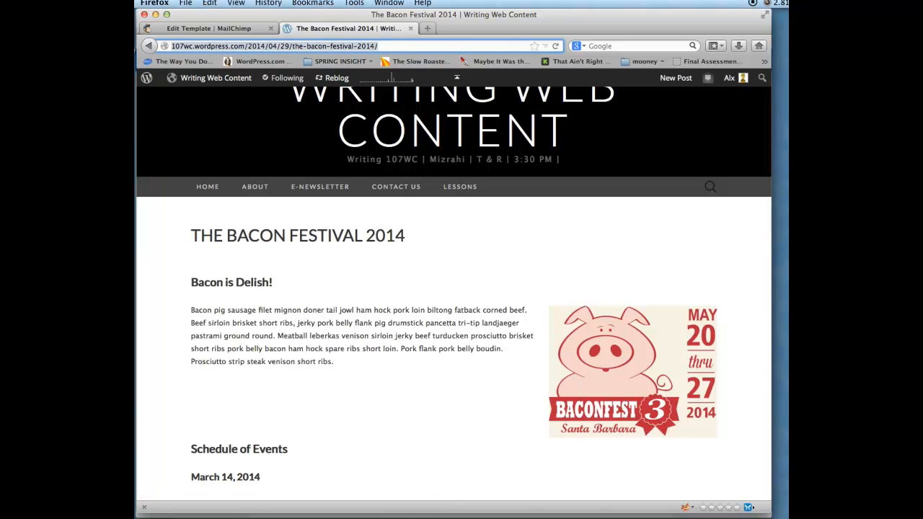
{"action": "left_click", "coordinate": [224, 28]}
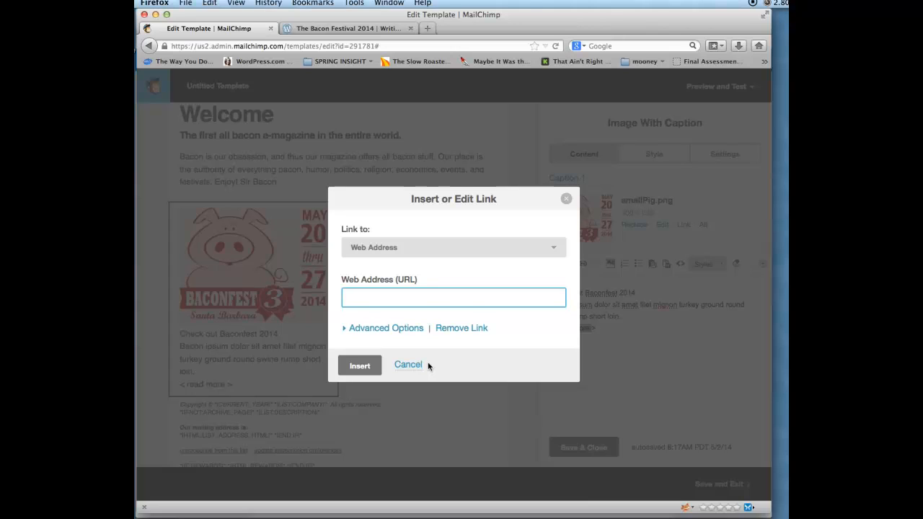
- Link 'read more' to the Bacon Festival 2014 post, opening in a new window, titled 'Bacon'
{"action": "key", "text": "super+v"}
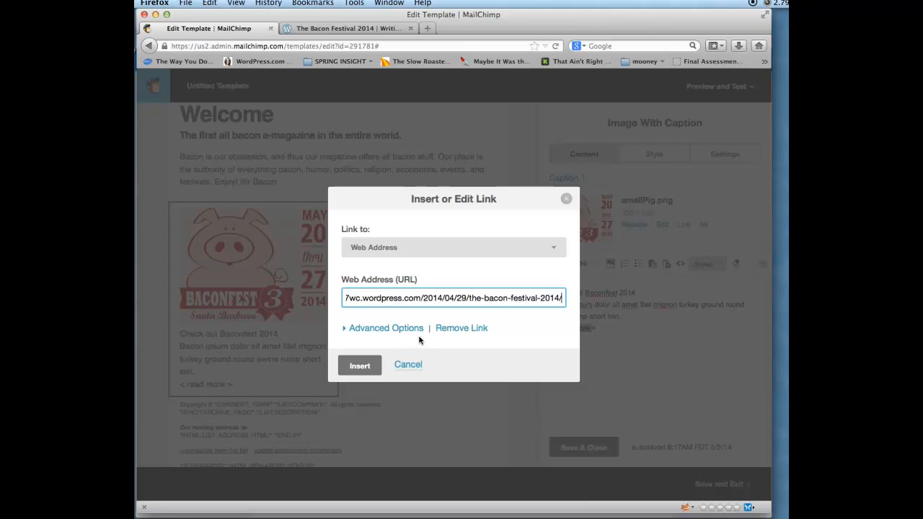
{"action": "left_click", "coordinate": [361, 330]}
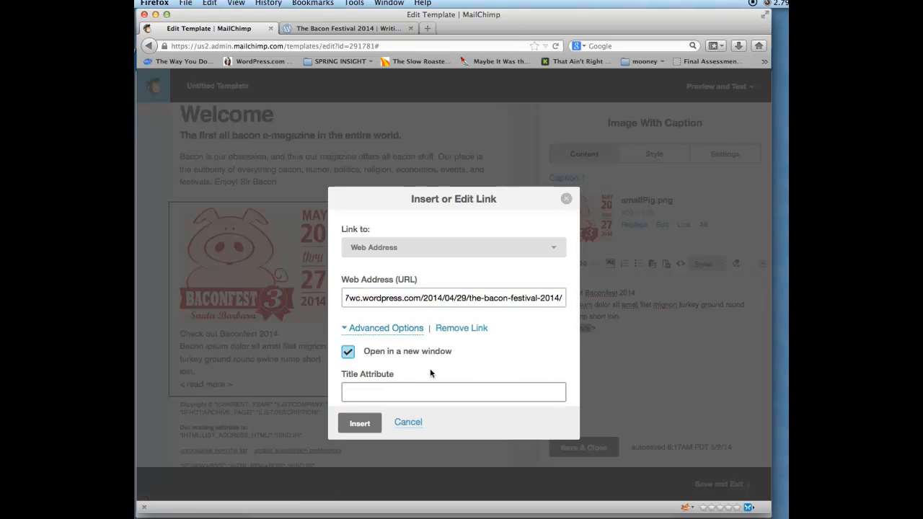
{"action": "left_click", "coordinate": [391, 390]}
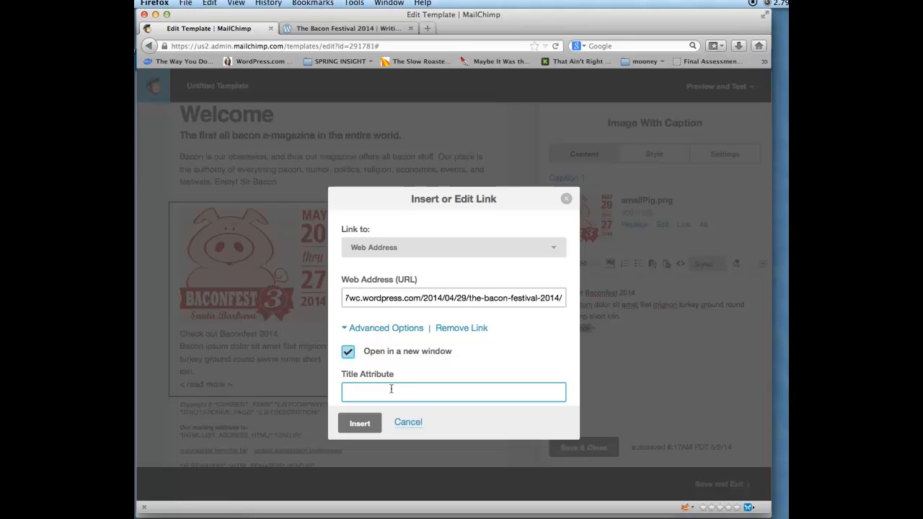
{"action": "type", "text": "Bacon GF"}
{"action": "key", "text": "BackSpace"}
{"action": "key", "text": "BackSpace"}
{"action": "left_click", "coordinate": [366, 424]}
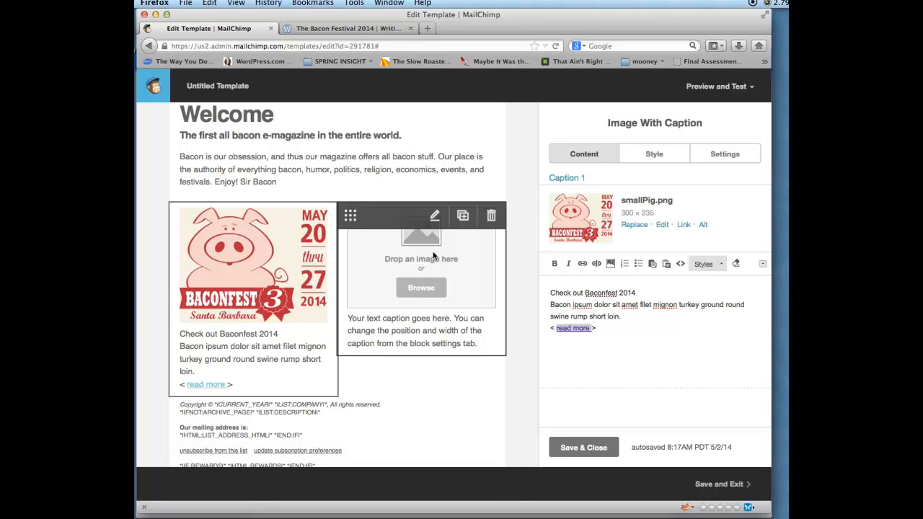
- Put flowers.png from the uploaded images into the empty right-column image block
{"action": "left_click", "coordinate": [425, 239]}
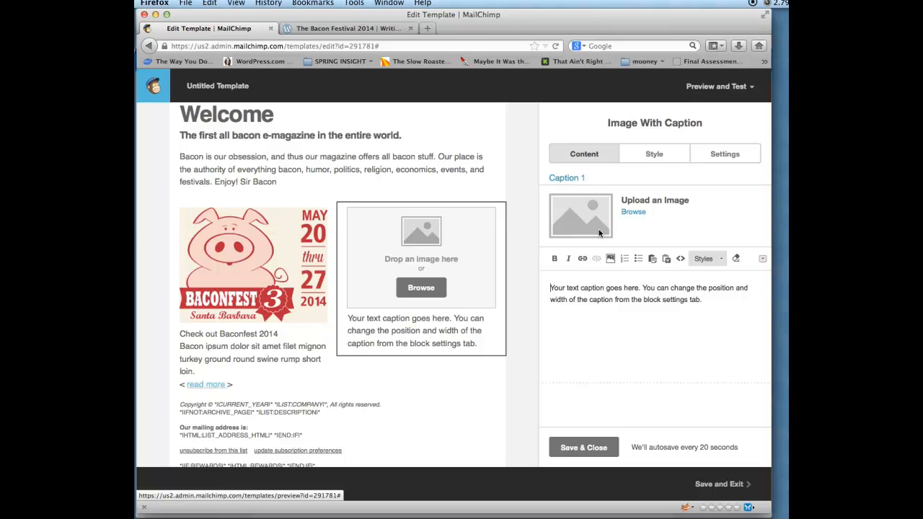
{"action": "left_click", "coordinate": [422, 288]}
{"action": "left_click", "coordinate": [238, 194]}
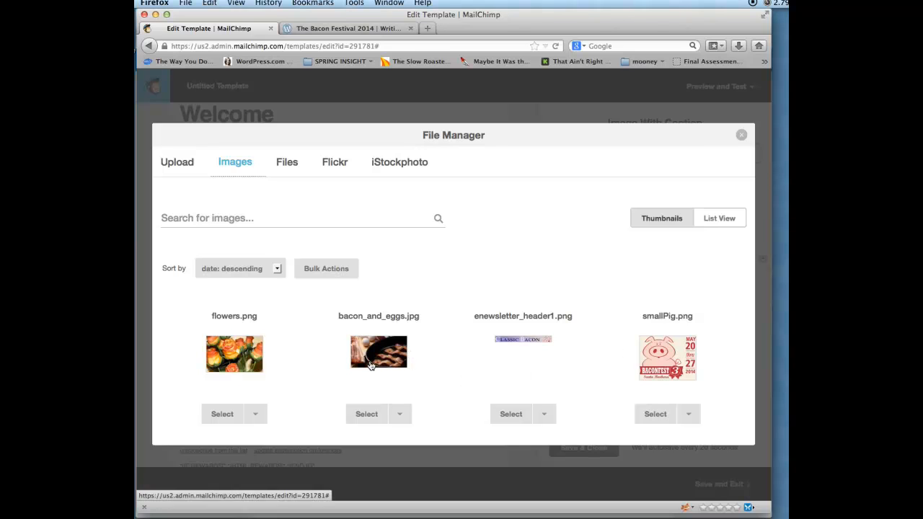
{"action": "left_click", "coordinate": [226, 417]}
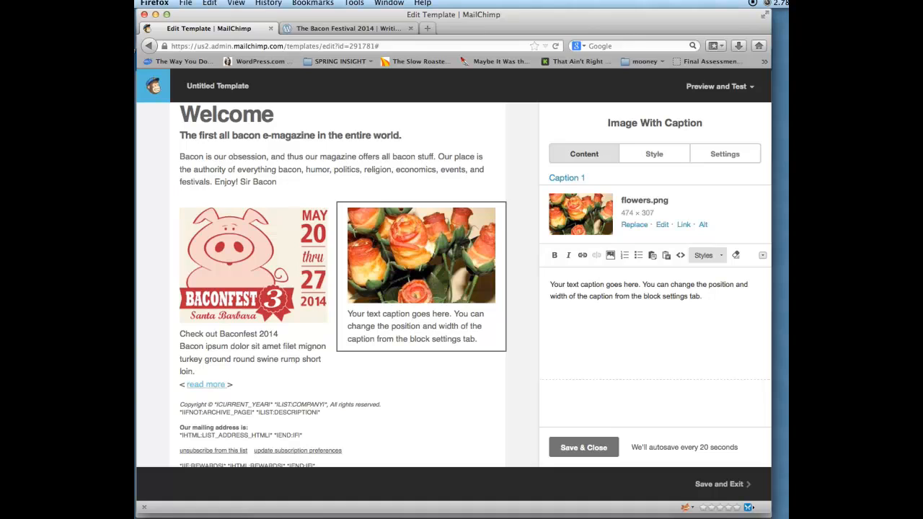
{"action": "key", "text": "super+Tab"}
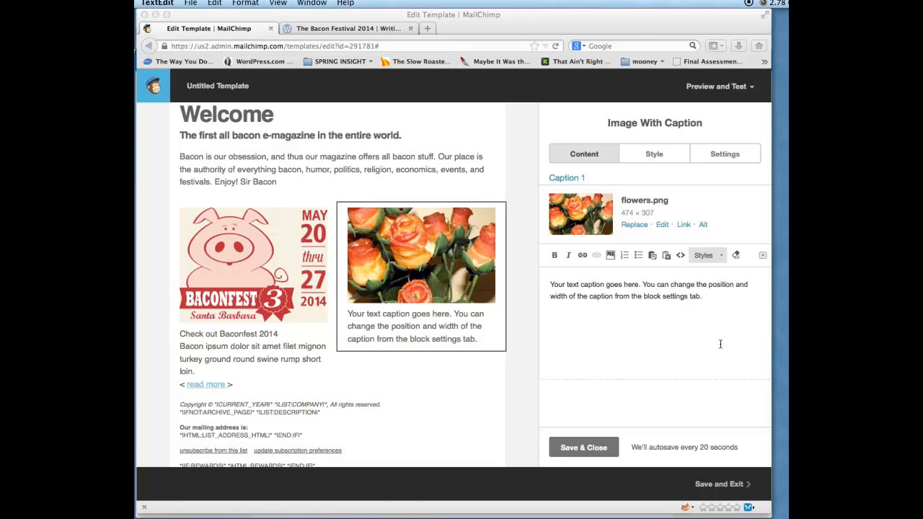
- Replace the flowers placeholder caption with the 'I love your Mom' bacon roses line
{"action": "left_click", "coordinate": [699, 309]}
{"action": "left_click_drag", "start_coordinate": [710, 300], "coordinate": [522, 289]}
{"action": "type", "text": "Say \"I love your Mom\" with these exceptional yummy bacon roses, but careful dad will get jealous."}
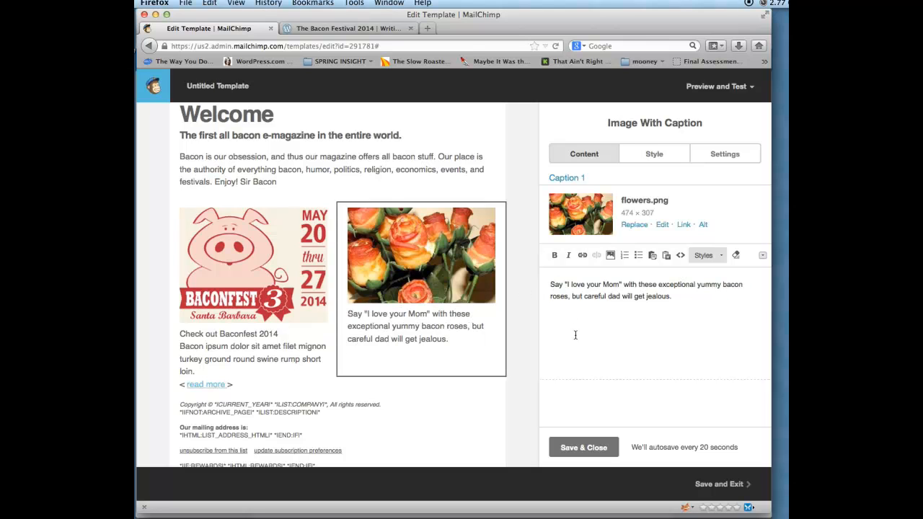
- Open the footer block for editing
{"action": "mouse_move", "coordinate": [454, 326]}
{"action": "scroll", "coordinate": [423, 339], "scroll_direction": "down", "scroll_amount": 2}
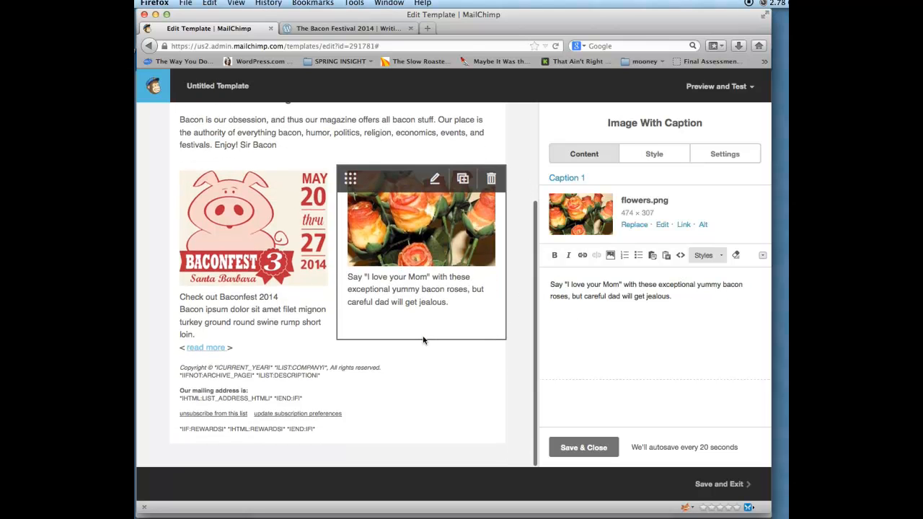
{"action": "left_click", "coordinate": [331, 383]}
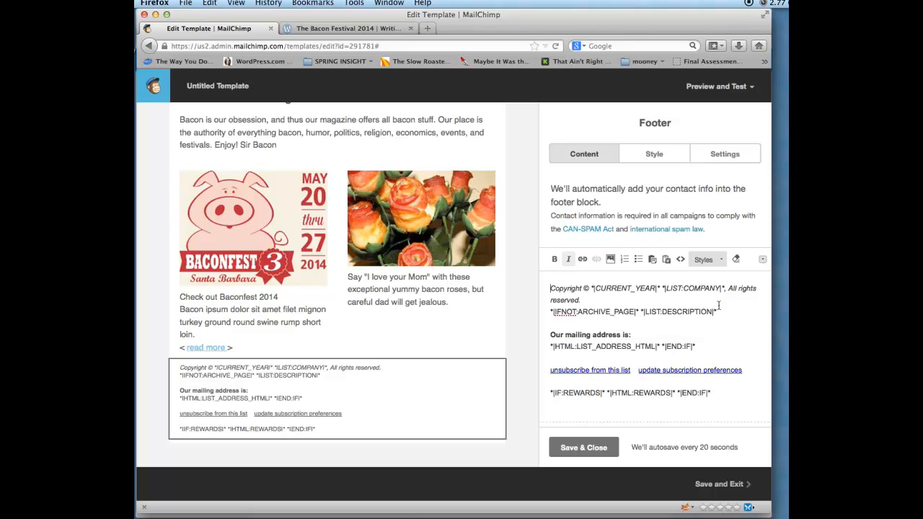
{"action": "scroll", "coordinate": [314, 231], "scroll_direction": "up", "scroll_amount": 3}
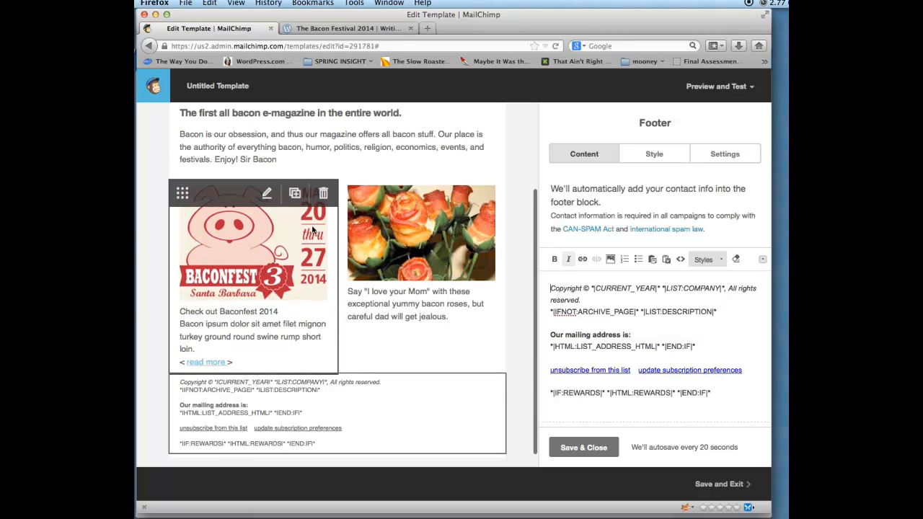
- Insert a 'Hi' greeting line above the Sir Bacon paragraph in the Welcome block
{"action": "left_click", "coordinate": [236, 226]}
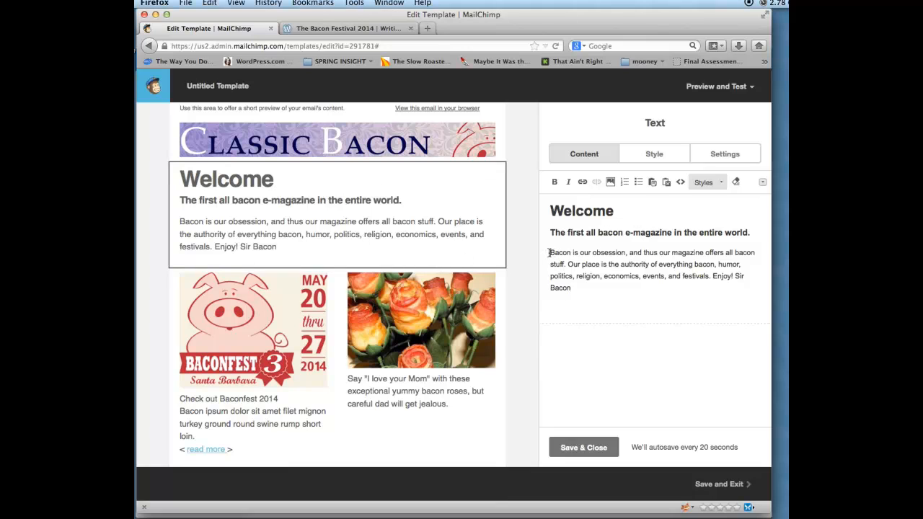
{"action": "key", "text": "Return"}
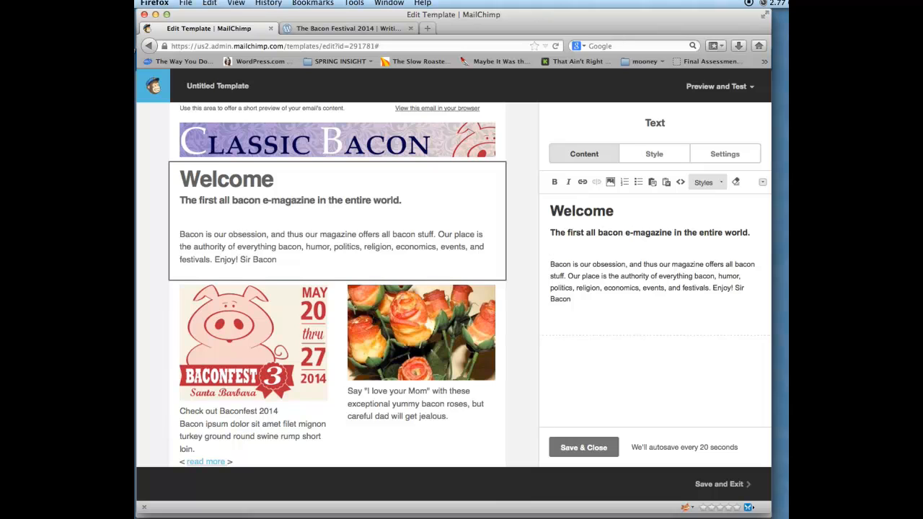
{"action": "key", "text": "Return"}
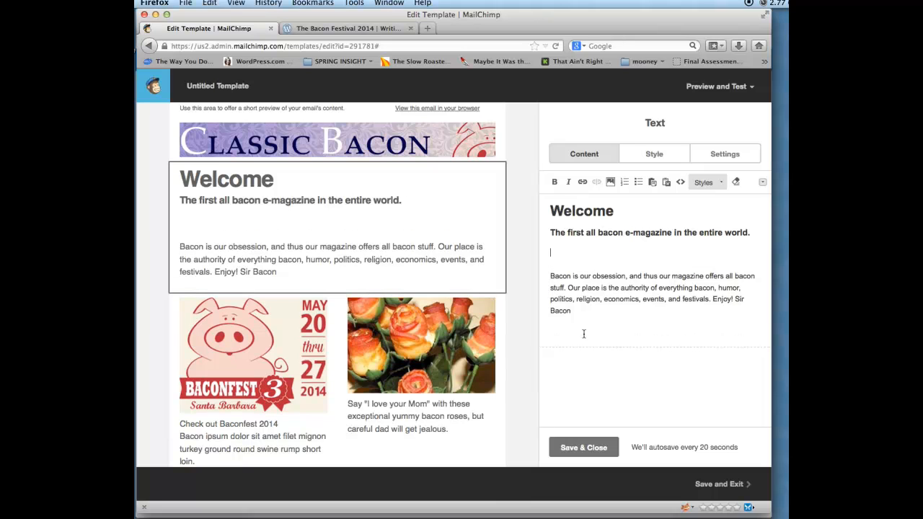
{"action": "type", "text": "Hi"}
- Reveal the extended text-formatting toolbar for the Welcome text block
{"action": "left_click", "coordinate": [763, 184]}
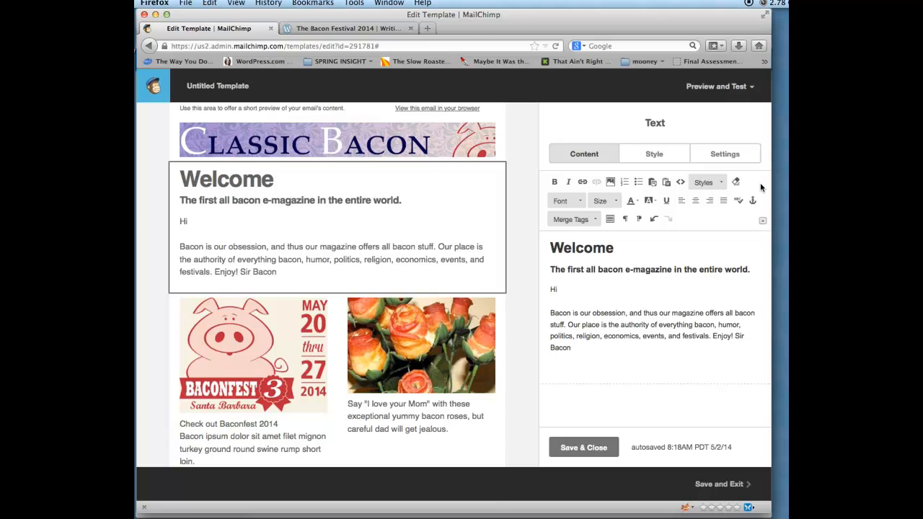
{"action": "left_click", "coordinate": [762, 220]}
{"action": "left_click", "coordinate": [762, 184]}
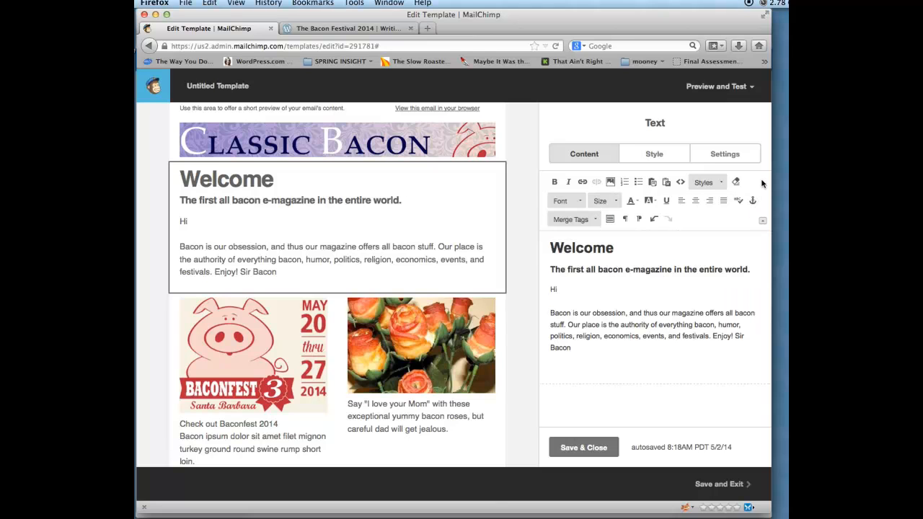
- Browse the Merge Tags list, then select the 'Hi' greeting line in the text
{"action": "left_click", "coordinate": [596, 220]}
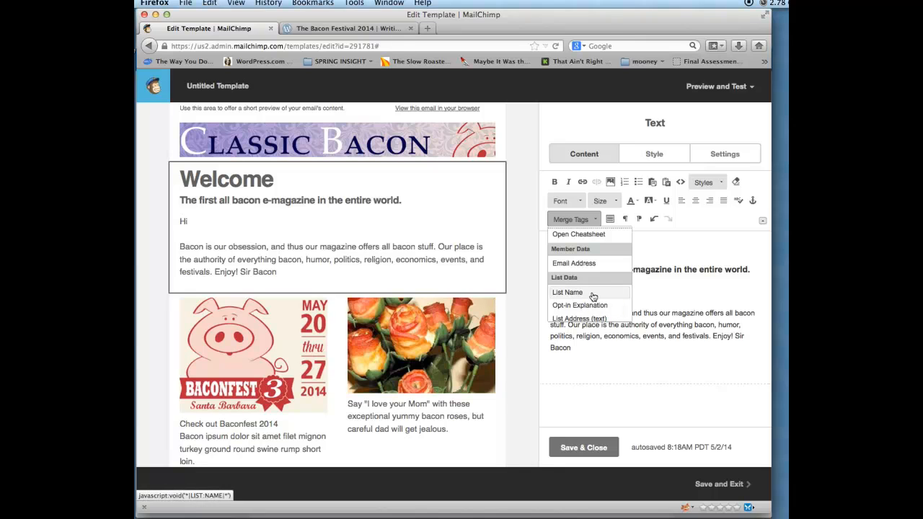
{"action": "scroll", "coordinate": [594, 302], "scroll_direction": "down", "scroll_amount": 3}
{"action": "scroll", "coordinate": [593, 297], "scroll_direction": "down", "scroll_amount": 5}
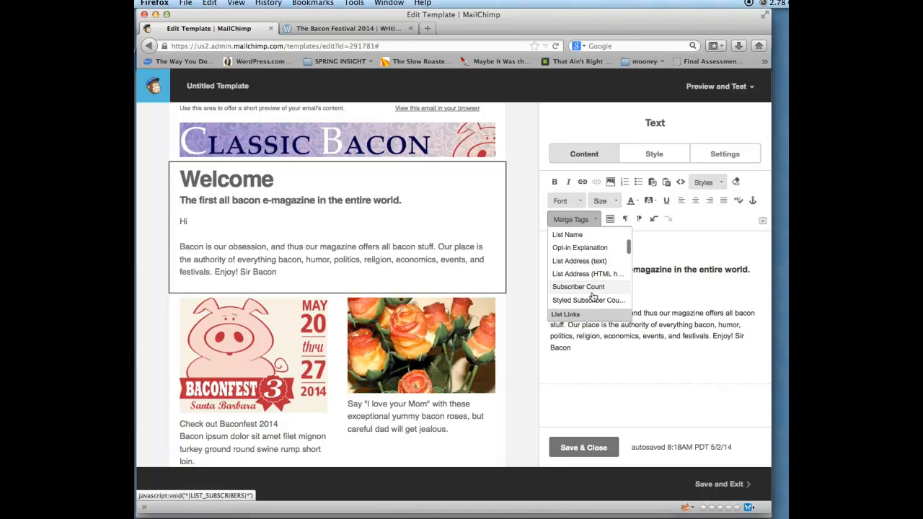
{"action": "scroll", "coordinate": [593, 296], "scroll_direction": "down", "scroll_amount": 6}
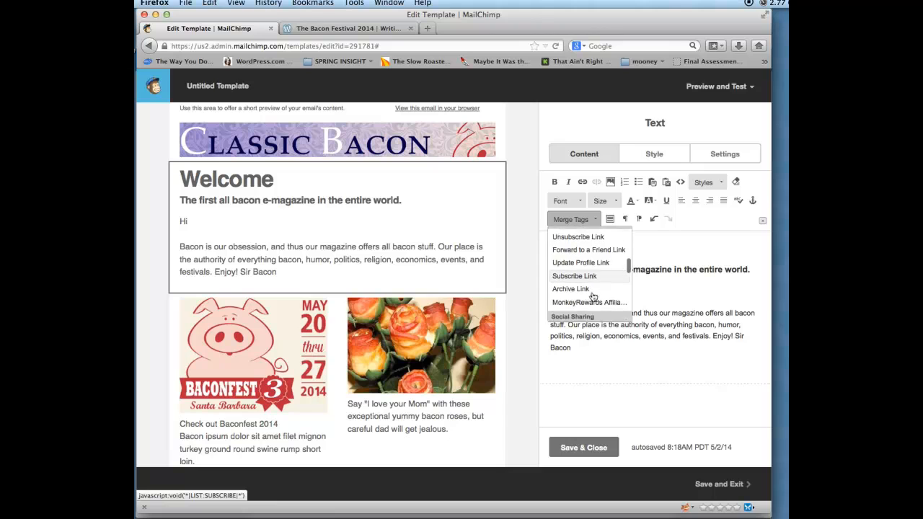
{"action": "scroll", "coordinate": [592, 295], "scroll_direction": "down", "scroll_amount": 6}
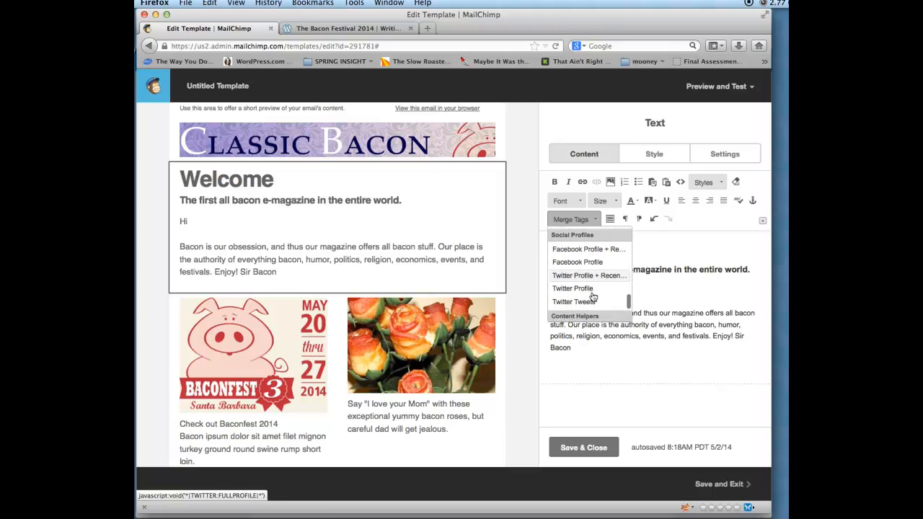
{"action": "scroll", "coordinate": [593, 297], "scroll_direction": "up", "scroll_amount": 5}
{"action": "scroll", "coordinate": [593, 298], "scroll_direction": "up", "scroll_amount": 8}
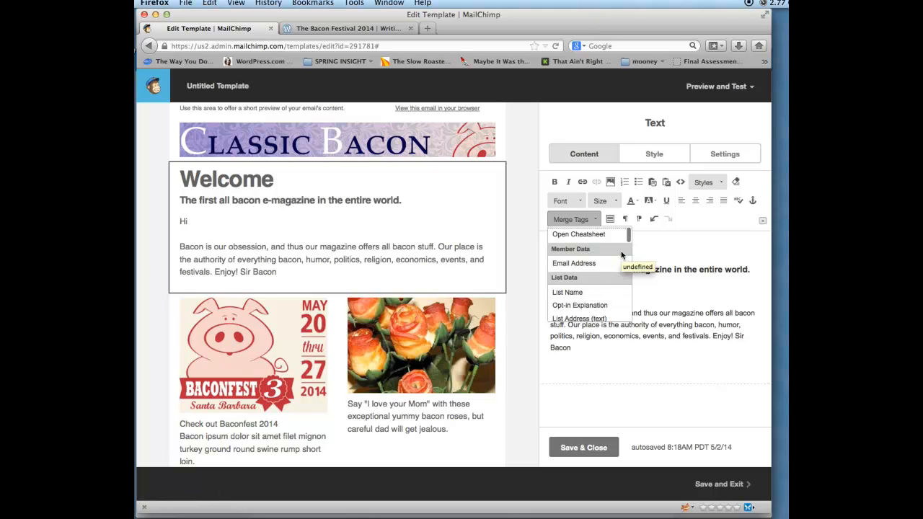
{"action": "scroll", "coordinate": [598, 261], "scroll_direction": "down", "scroll_amount": 1}
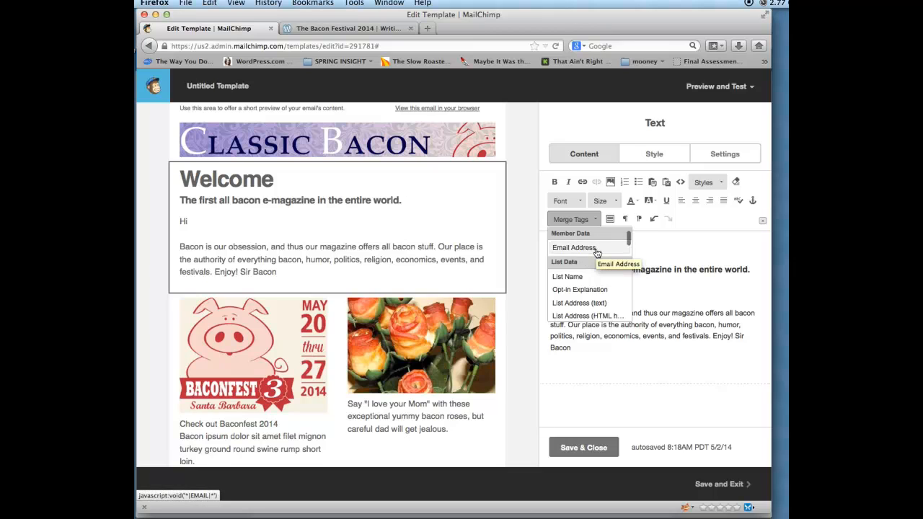
{"action": "scroll", "coordinate": [597, 253], "scroll_direction": "up", "scroll_amount": 1}
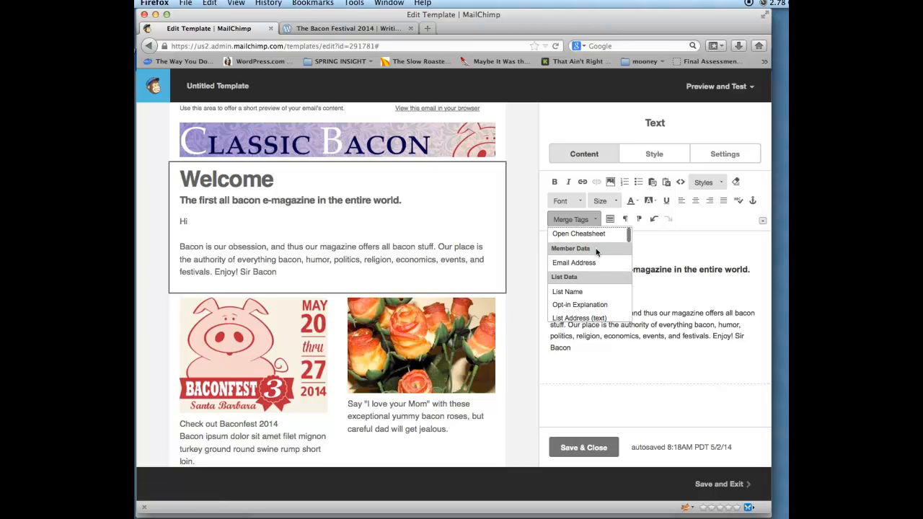
{"action": "scroll", "coordinate": [597, 251], "scroll_direction": "down", "scroll_amount": 3}
{"action": "scroll", "coordinate": [596, 252], "scroll_direction": "down", "scroll_amount": 3}
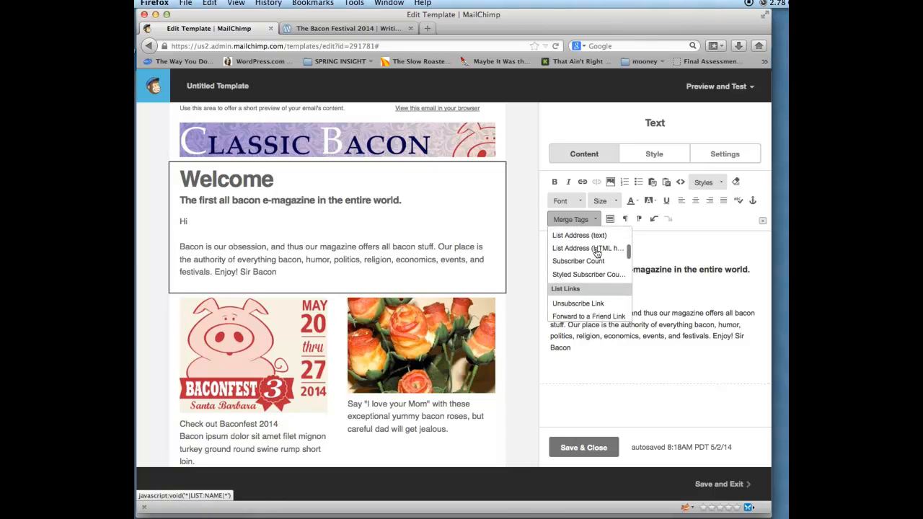
{"action": "scroll", "coordinate": [597, 253], "scroll_direction": "down", "scroll_amount": 5}
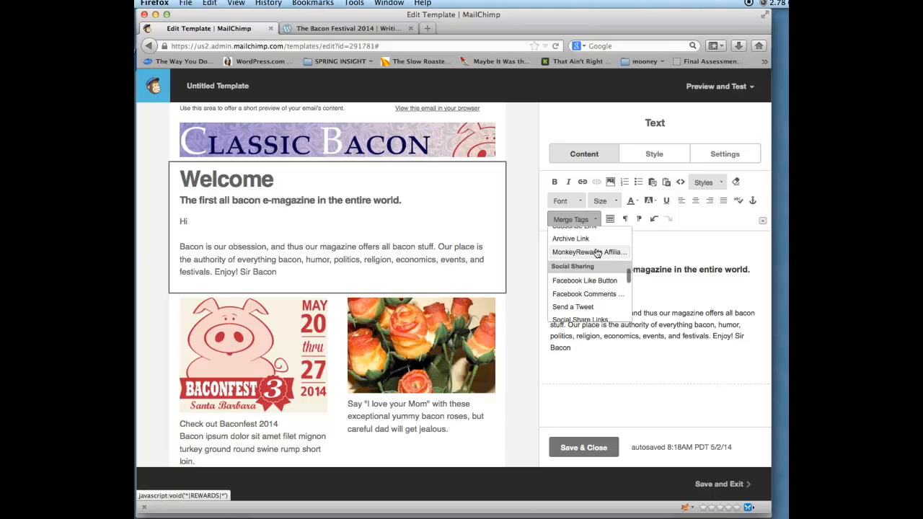
{"action": "scroll", "coordinate": [597, 252], "scroll_direction": "up", "scroll_amount": 10}
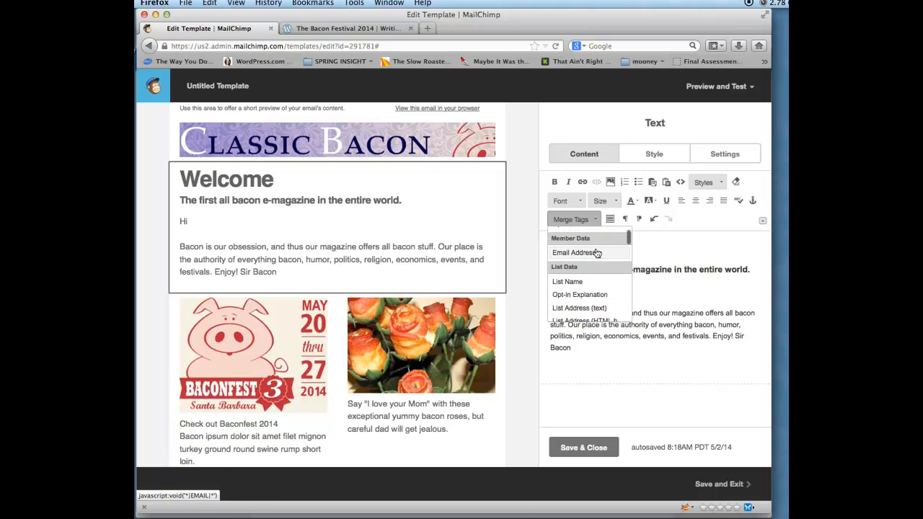
{"action": "scroll", "coordinate": [597, 253], "scroll_direction": "up", "scroll_amount": 2}
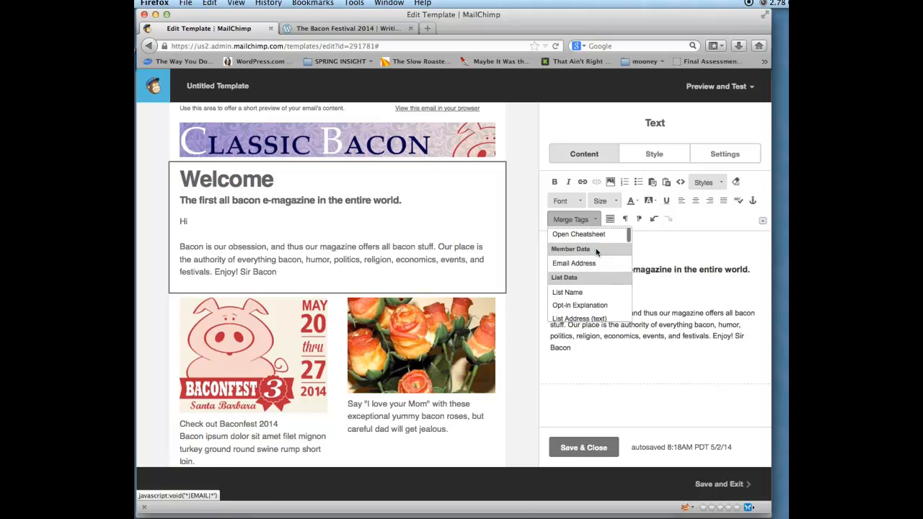
{"action": "left_click", "coordinate": [645, 253]}
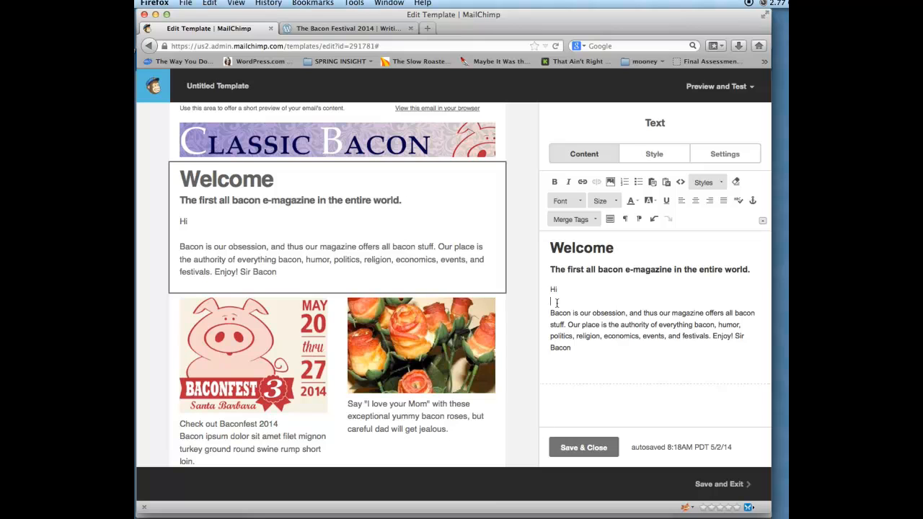
{"action": "left_click_drag", "start_coordinate": [556, 303], "coordinate": [546, 288]}
- Delete the 'Hi' greeting and save the design as template 'ClassicBacon', leaving the editor
{"action": "key", "text": "BackSpace"}
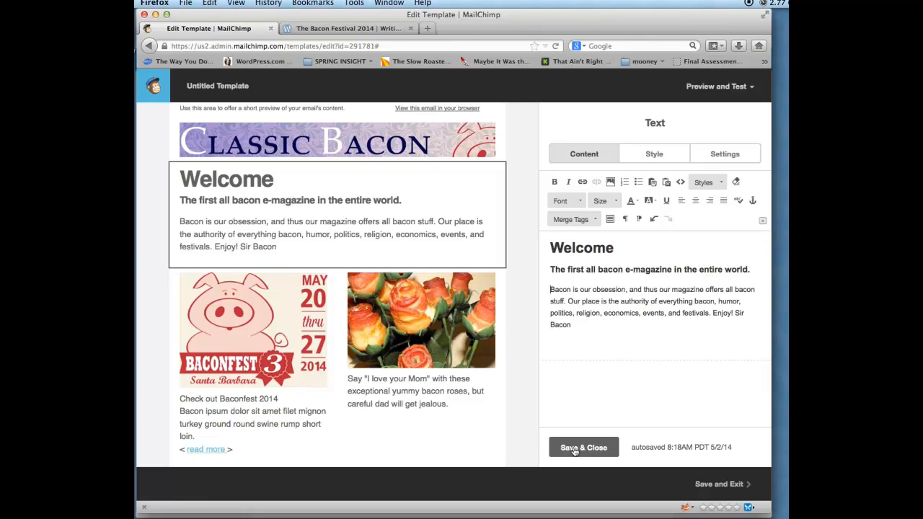
{"action": "left_click", "coordinate": [714, 485]}
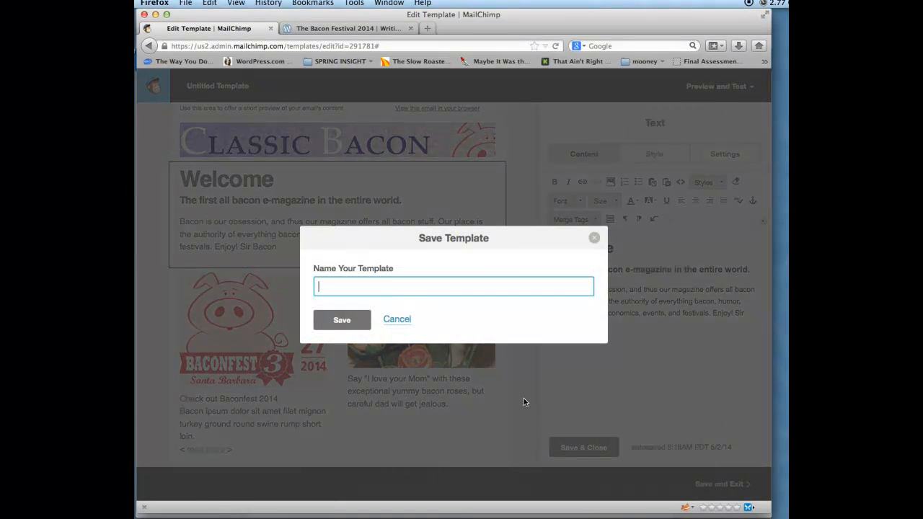
{"action": "type", "text": "Baco"}
{"action": "key", "text": "BackSpace"}
{"action": "key", "text": "BackSpace"}
{"action": "key", "text": "BackSpace"}
{"action": "key", "text": "BackSpace"}
{"action": "key", "text": "BackSpace"}
{"action": "type", "text": "ClassicBaco"}
{"action": "left_click", "coordinate": [345, 321]}
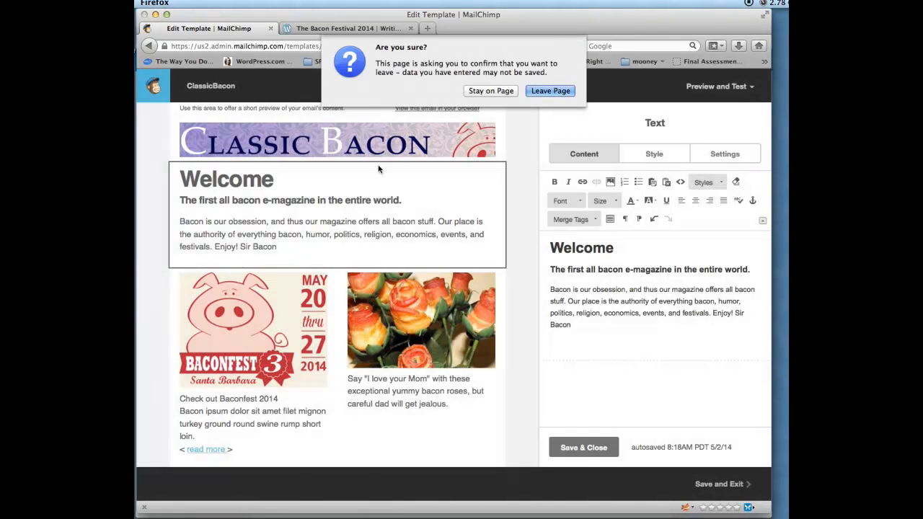
{"action": "left_click", "coordinate": [540, 92]}
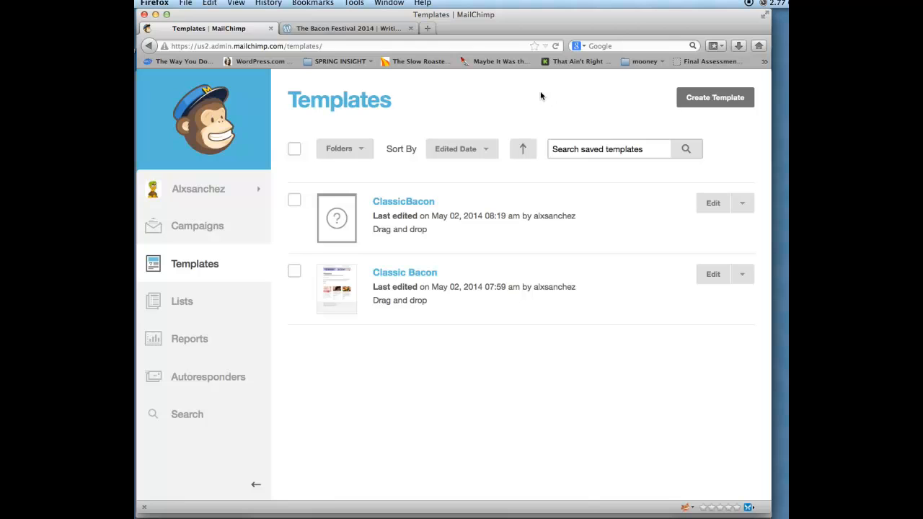
- Open the ClassicBacon template, then go through the Dashboard to the Lists page
{"action": "left_click", "coordinate": [402, 206]}
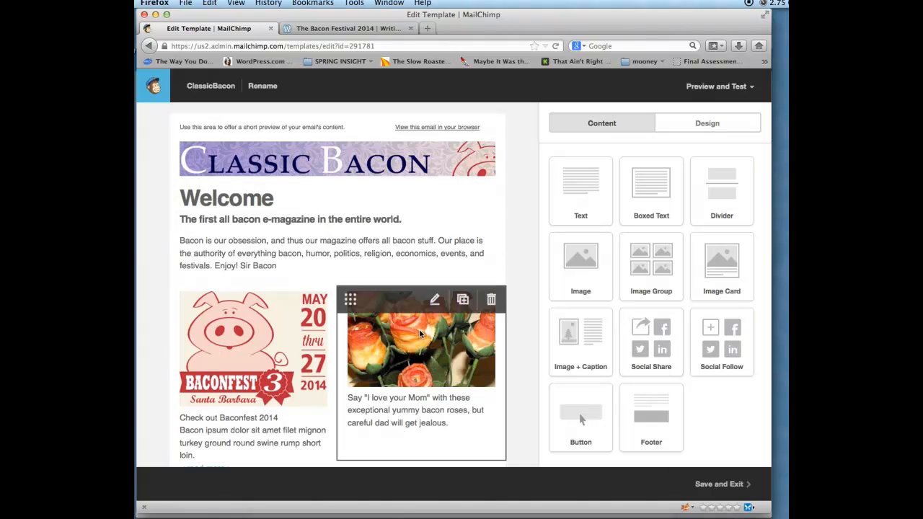
{"action": "left_click", "coordinate": [159, 94]}
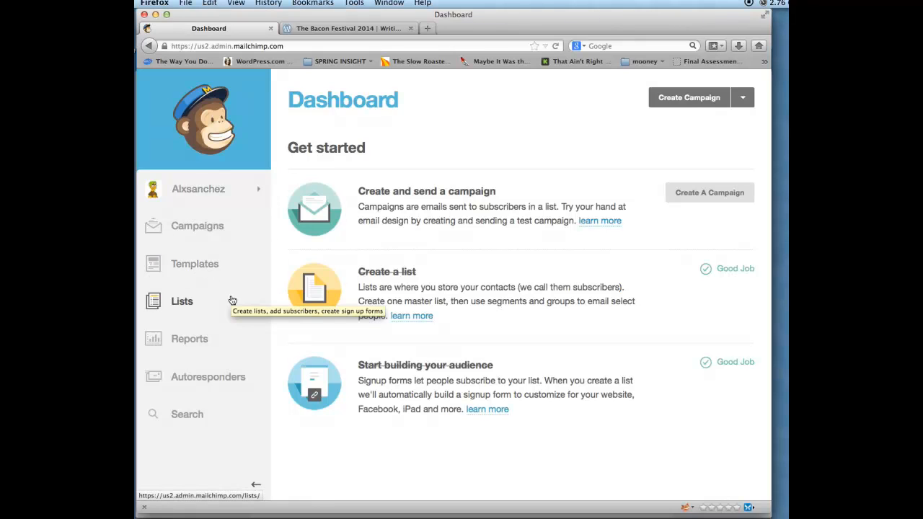
{"action": "left_click", "coordinate": [192, 311]}
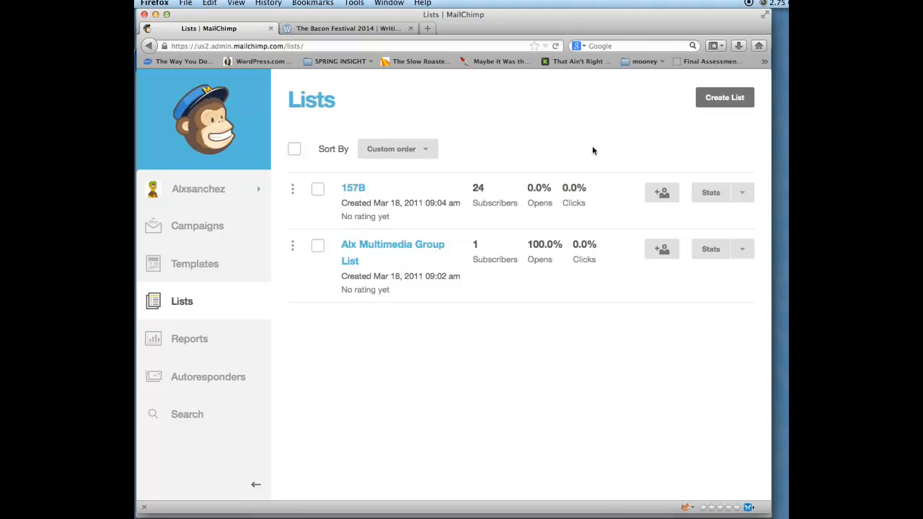
- Start a new list and enter the list name 'Classic Bacon People'
{"action": "left_click", "coordinate": [715, 97]}
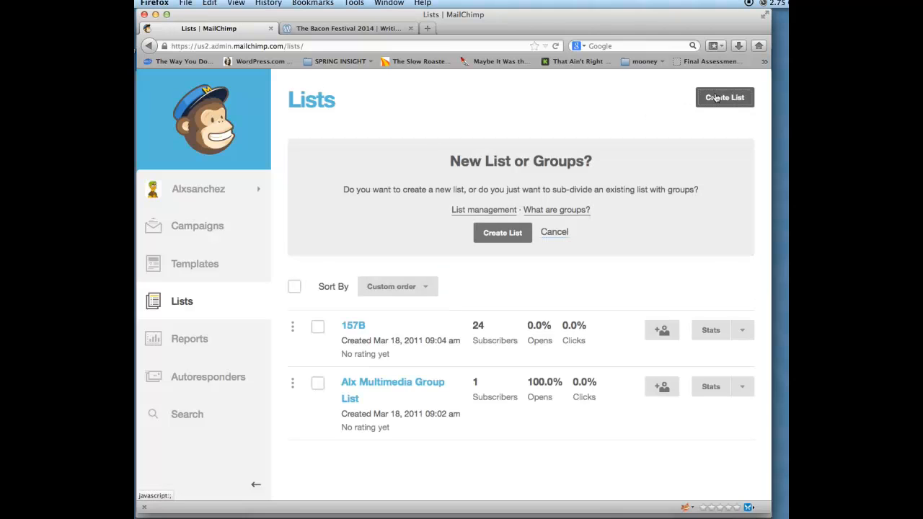
{"action": "left_click", "coordinate": [514, 238]}
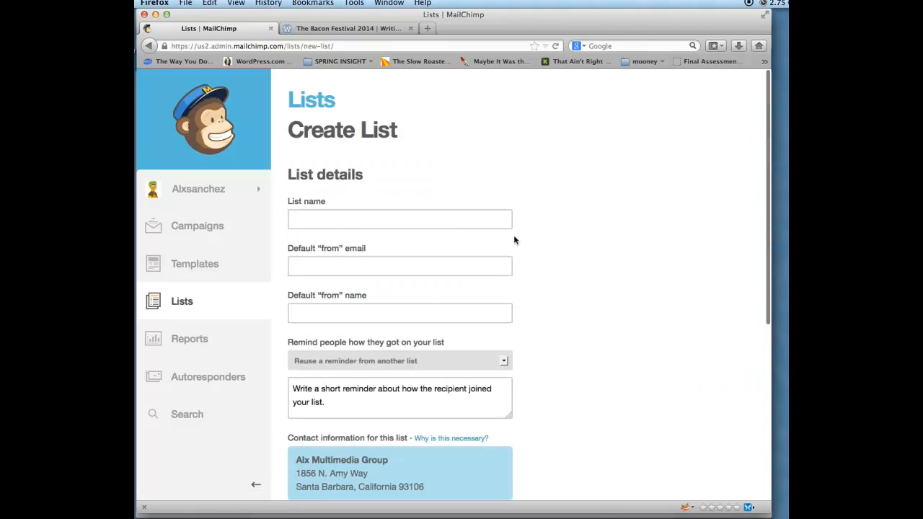
{"action": "left_click", "coordinate": [437, 220]}
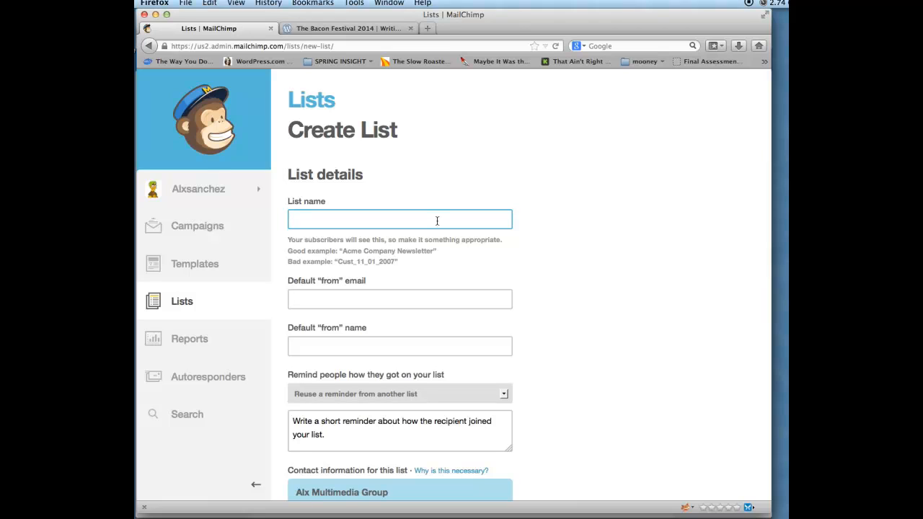
{"action": "type", "text": "Classic Bacon Re"}
{"action": "type", "text": "ople"}
- Fill in the default sender e-mail address and the default from name
{"action": "key", "text": "Tab"}
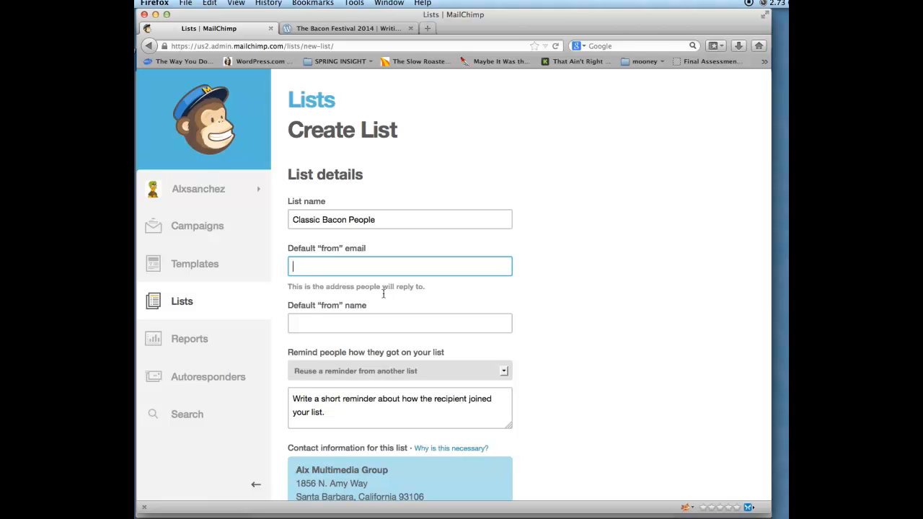
{"action": "left_click", "coordinate": [365, 324]}
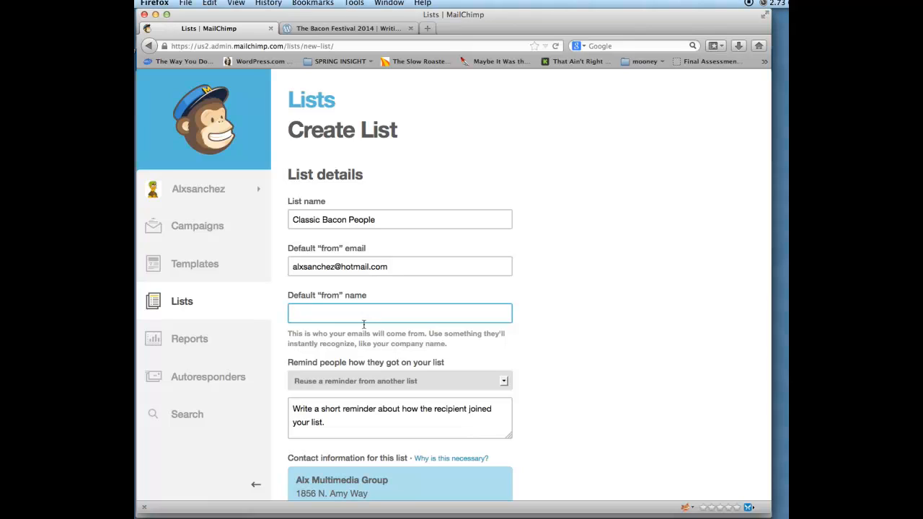
{"action": "type", "text": "Alx"}
{"action": "key", "text": "BackSpace"}
{"action": "key", "text": "BackSpace"}
{"action": "type", "text": "ssic Baco"}
{"action": "scroll", "coordinate": [384, 123], "scroll_direction": "down", "scroll_amount": 8}
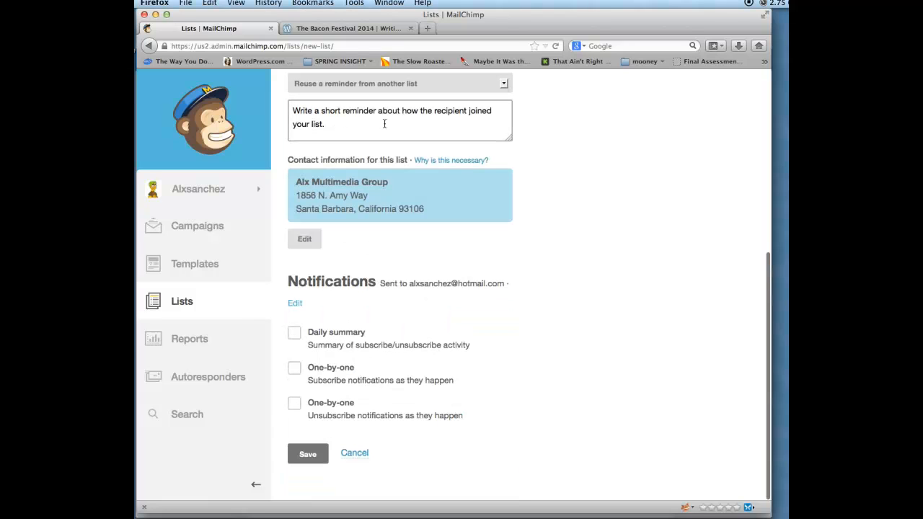
- Save the list with the reminder 'Remember you signed up for this newsletter'
{"action": "left_click", "coordinate": [308, 454]}
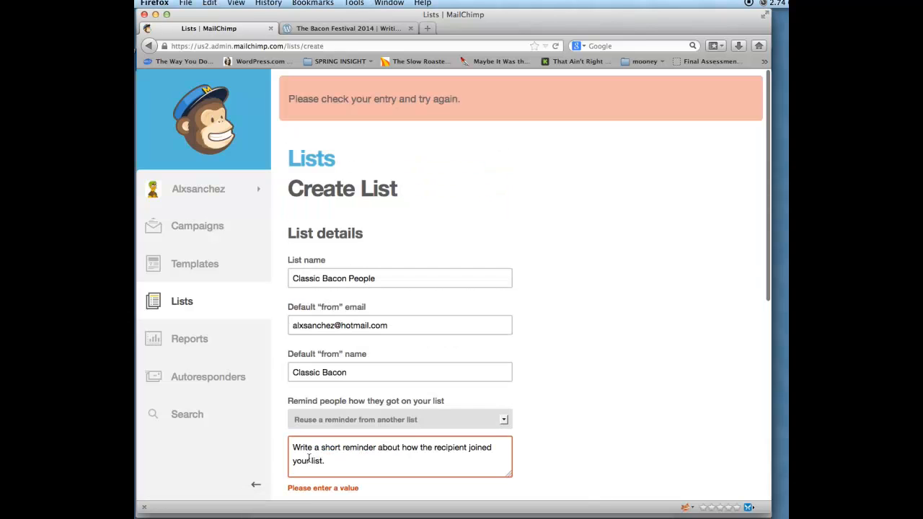
{"action": "scroll", "coordinate": [373, 344], "scroll_direction": "down", "scroll_amount": 5}
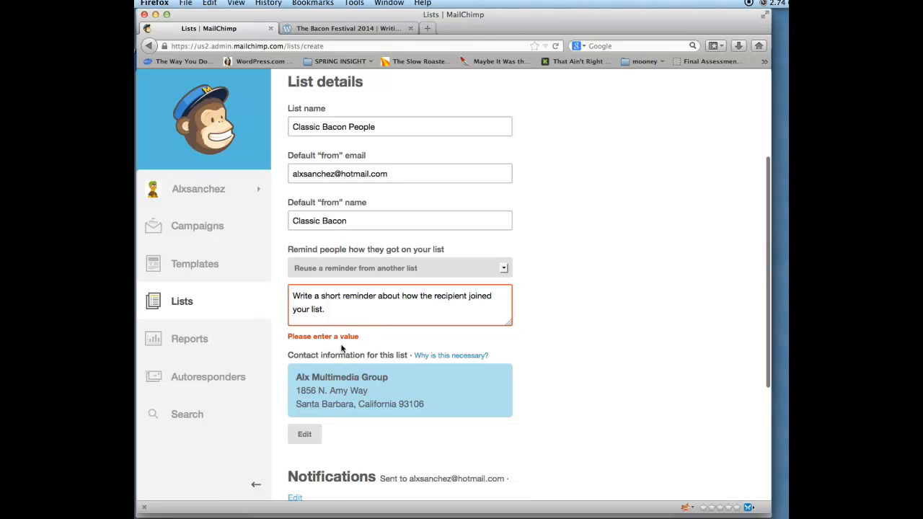
{"action": "left_click", "coordinate": [348, 316]}
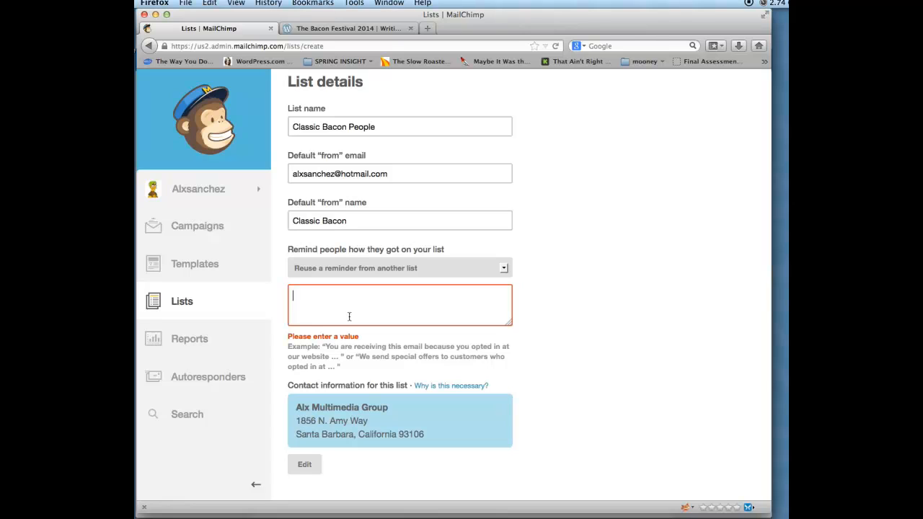
{"action": "type", "text": "Remember you signed up for this ne"}
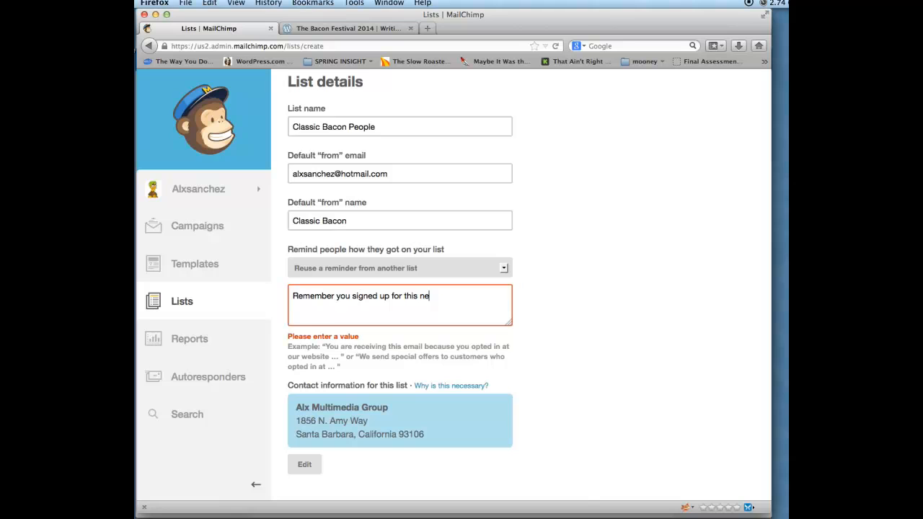
{"action": "type", "text": "wsletter."}
{"action": "scroll", "coordinate": [422, 455], "scroll_direction": "down", "scroll_amount": 5}
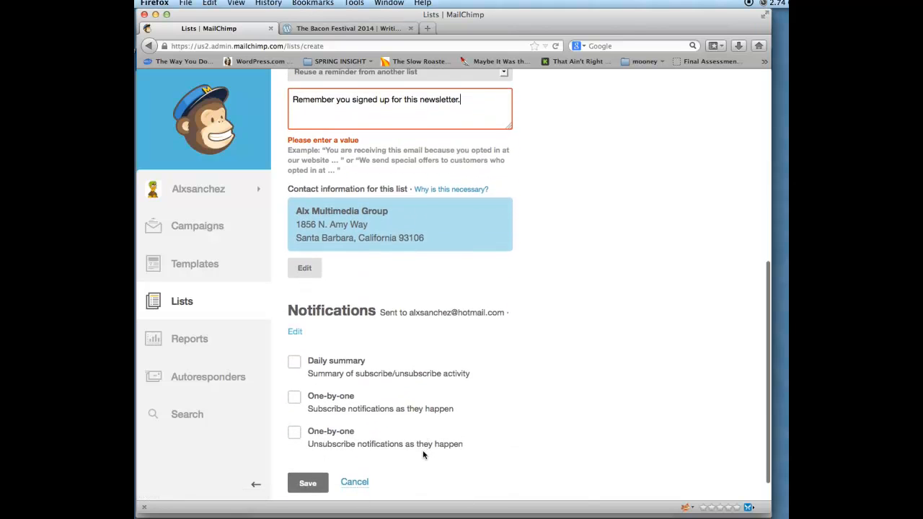
{"action": "scroll", "coordinate": [424, 455], "scroll_direction": "down", "scroll_amount": 1}
{"action": "left_click", "coordinate": [316, 456]}
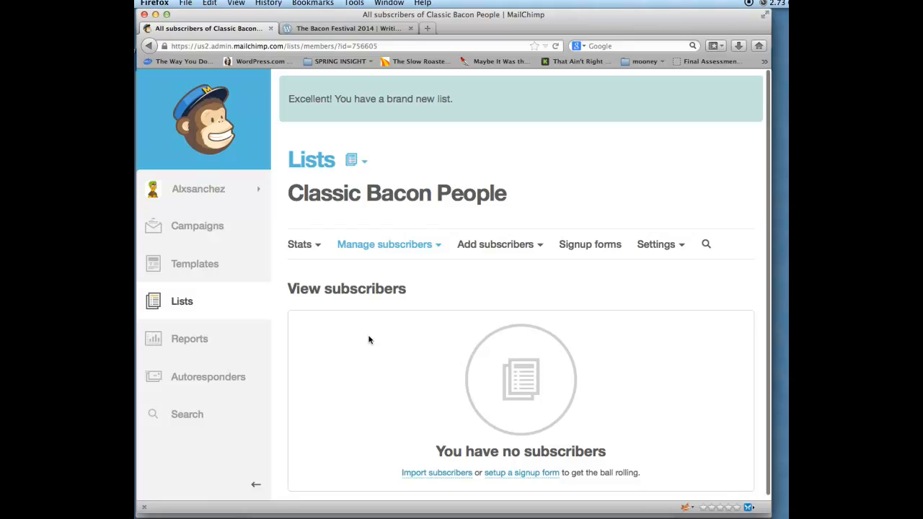
- Go to Import subscribers for Classic Bacon People and choose Copy/Paste from Excel
{"action": "scroll", "coordinate": [369, 340], "scroll_direction": "down", "scroll_amount": 1}
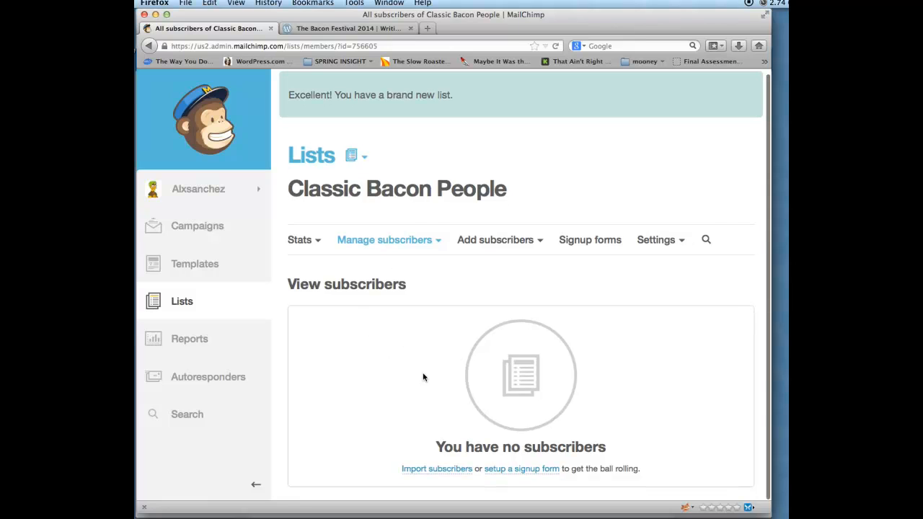
{"action": "left_click", "coordinate": [509, 242]}
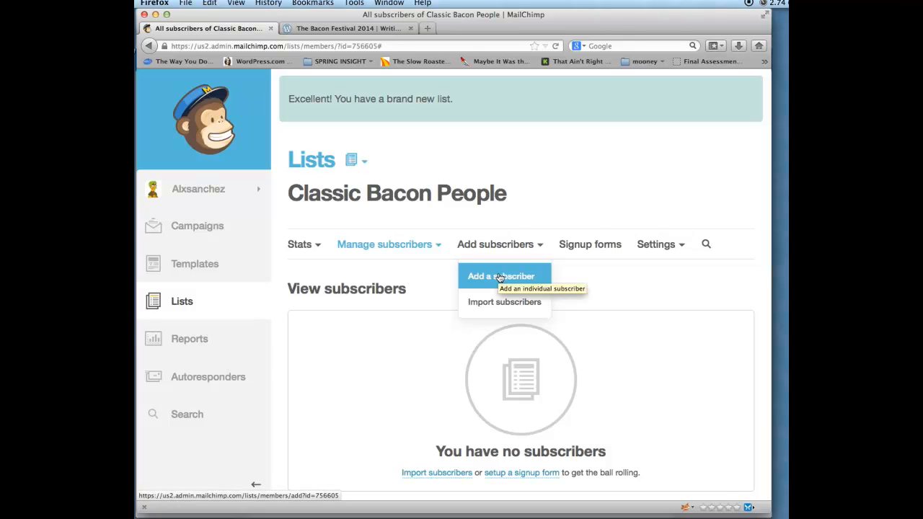
{"action": "left_click", "coordinate": [520, 301]}
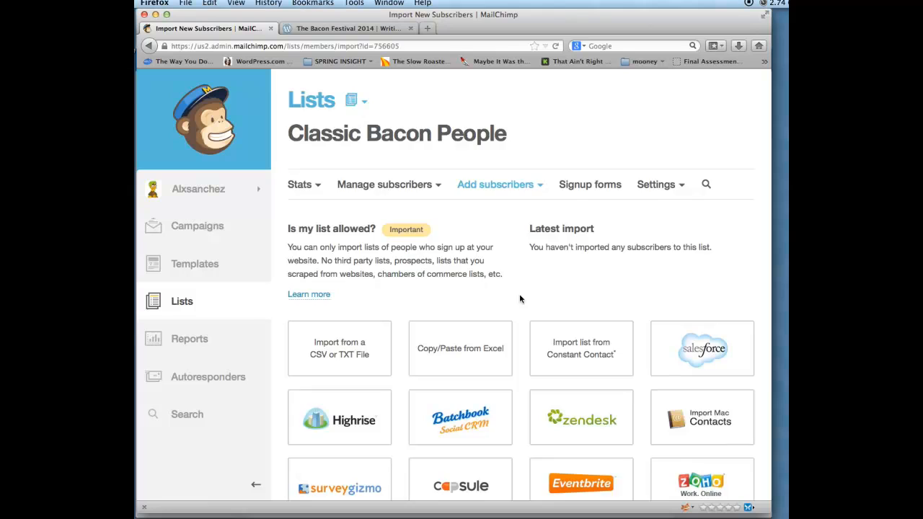
{"action": "scroll", "coordinate": [519, 299], "scroll_direction": "down", "scroll_amount": 5}
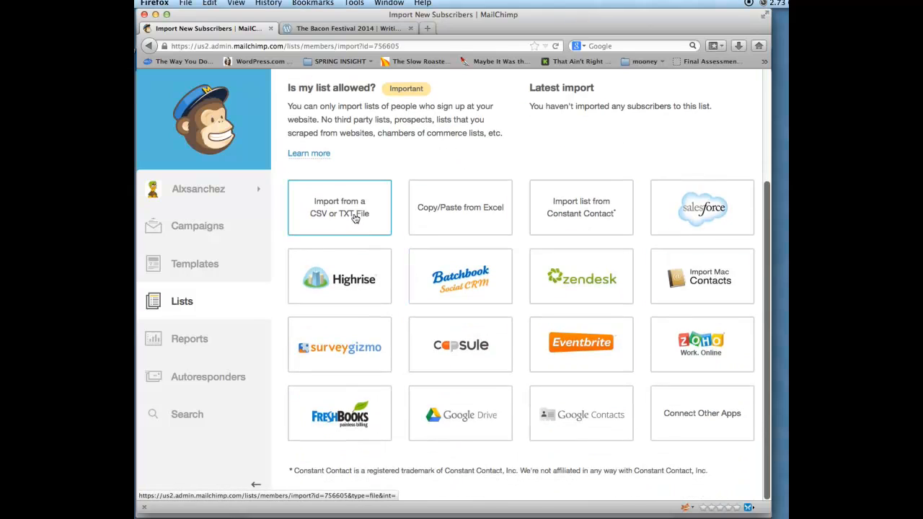
{"action": "left_click", "coordinate": [451, 207]}
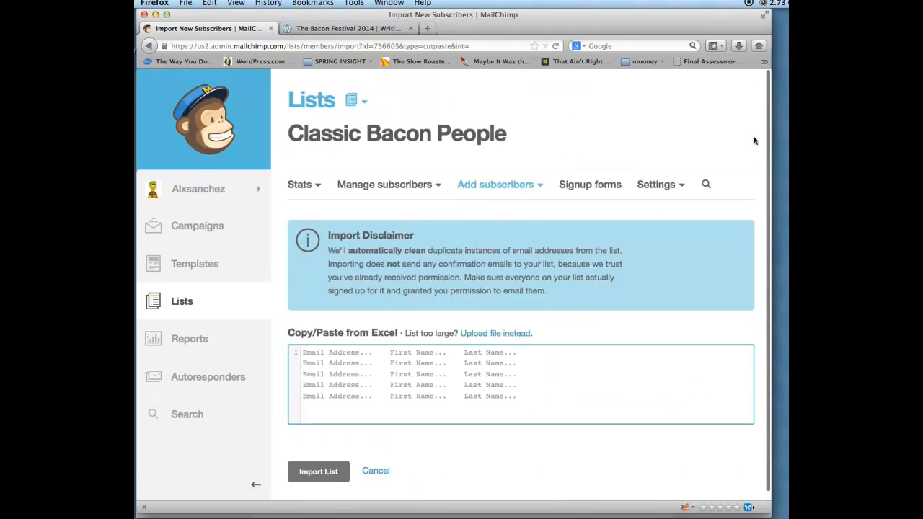
- Open Workbook1 from the enewsletter-assets folder and copy the subscriber cells A1:C4
{"action": "double_click", "coordinate": [800, 119]}
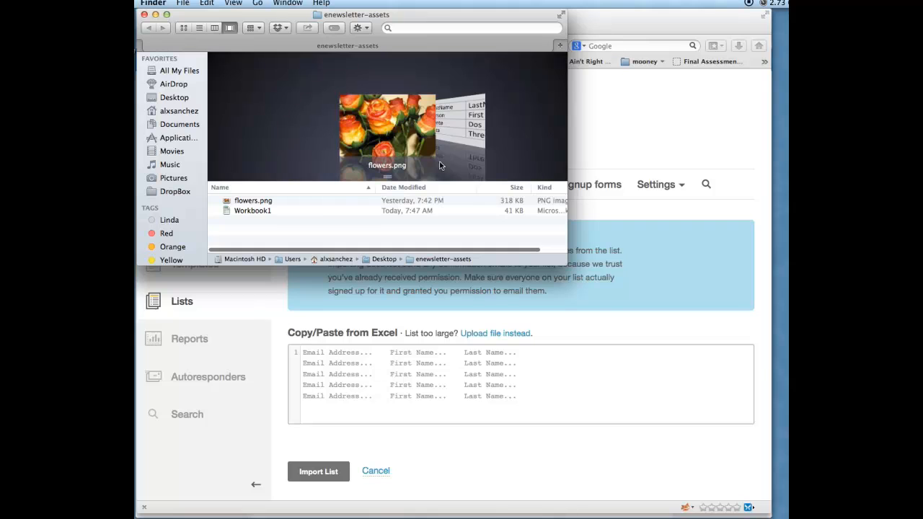
{"action": "double_click", "coordinate": [264, 210]}
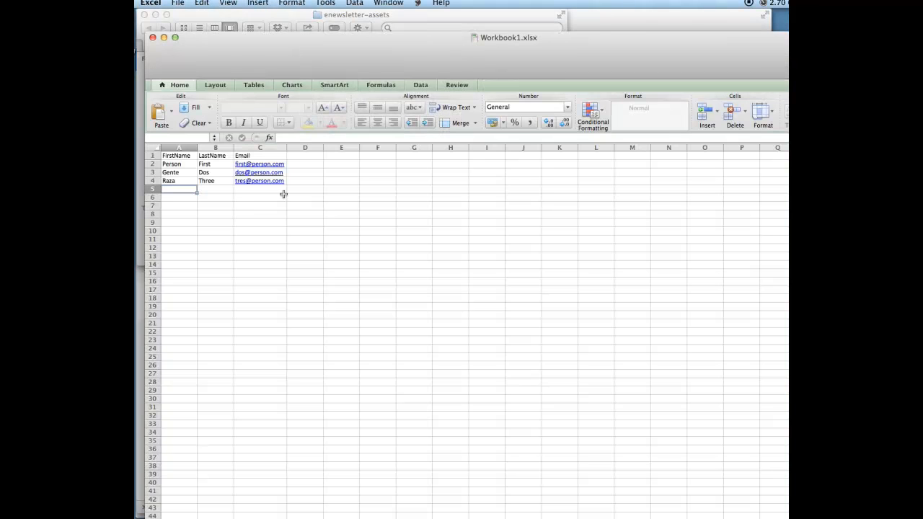
{"action": "left_click_drag", "start_coordinate": [173, 156], "coordinate": [273, 182]}
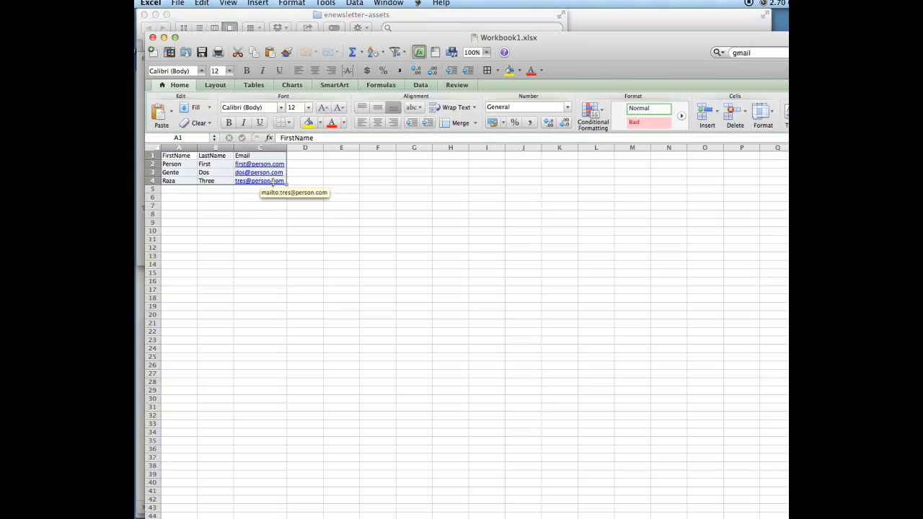
{"action": "key", "text": "super+c"}
- Paste the rows into MailChimp's import box, then delete them again
{"action": "left_click_drag", "start_coordinate": [280, 42], "coordinate": [789, 34]}
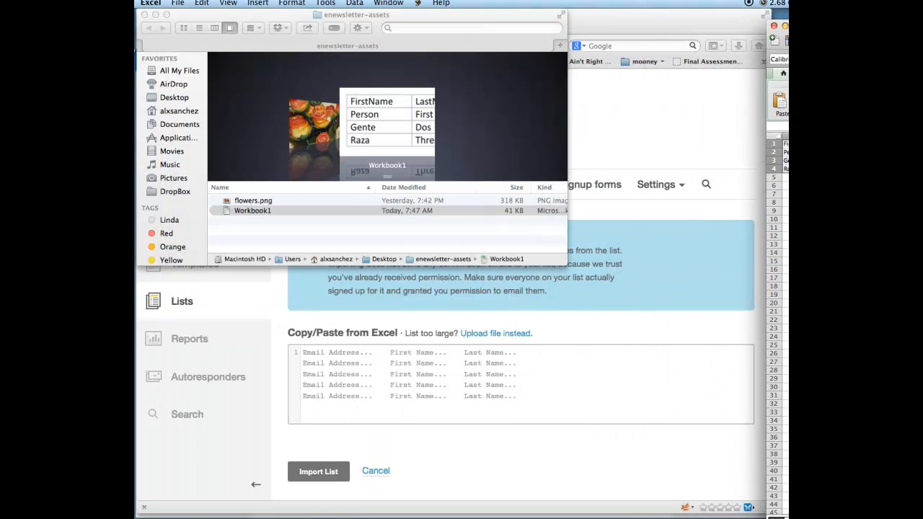
{"action": "left_click", "coordinate": [464, 395]}
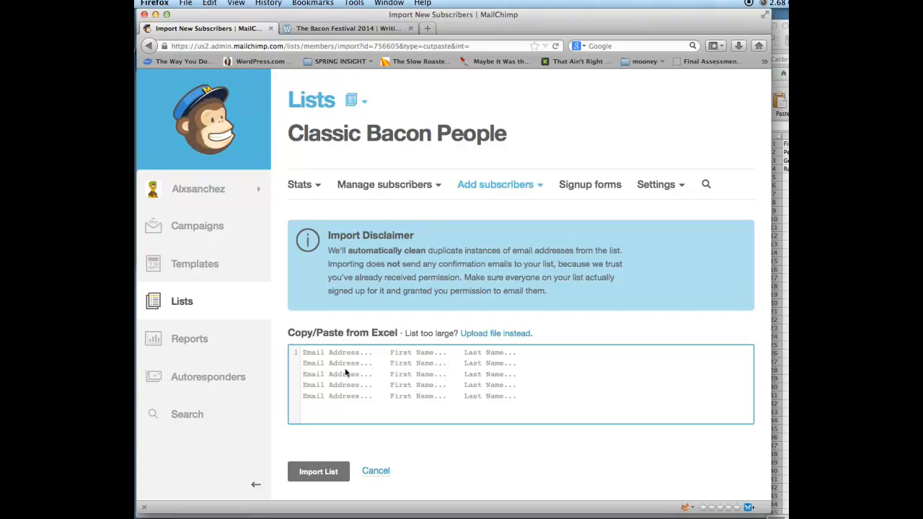
{"action": "key", "text": "super+v"}
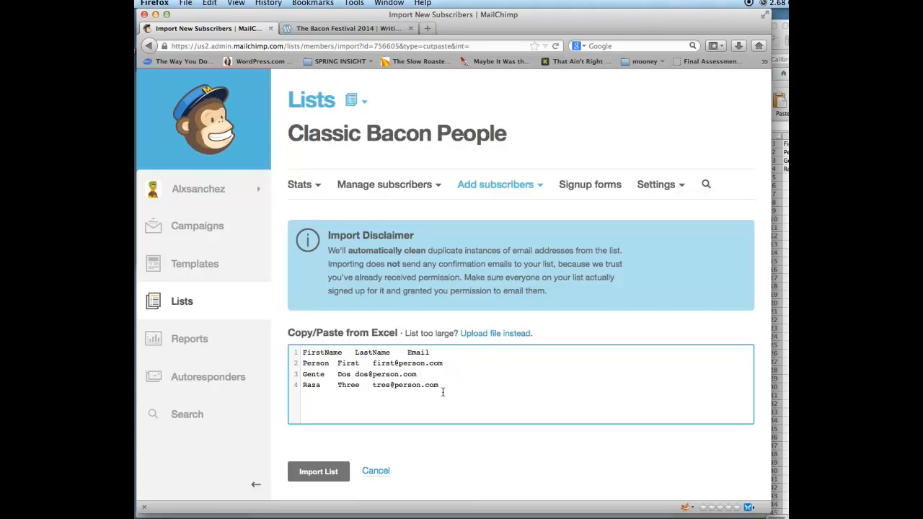
{"action": "left_click_drag", "start_coordinate": [447, 392], "coordinate": [289, 343]}
{"action": "key", "text": "BackSpace"}
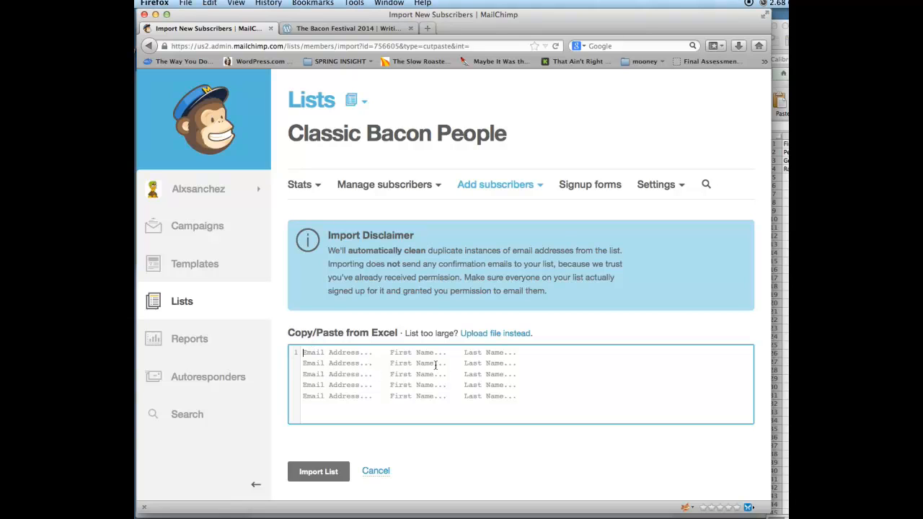
- Move the name columns A1:B4 to D1:E4 so Email comes first, and copy C1:E4
{"action": "left_click", "coordinate": [786, 238]}
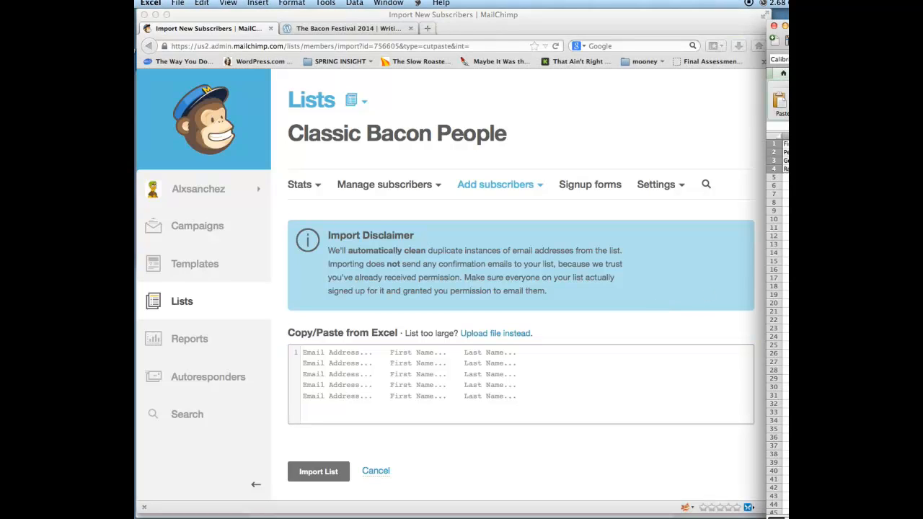
{"action": "left_click", "coordinate": [786, 203]}
{"action": "left_click_drag", "start_coordinate": [782, 22], "coordinate": [663, 31]}
{"action": "left_click", "coordinate": [588, 209]}
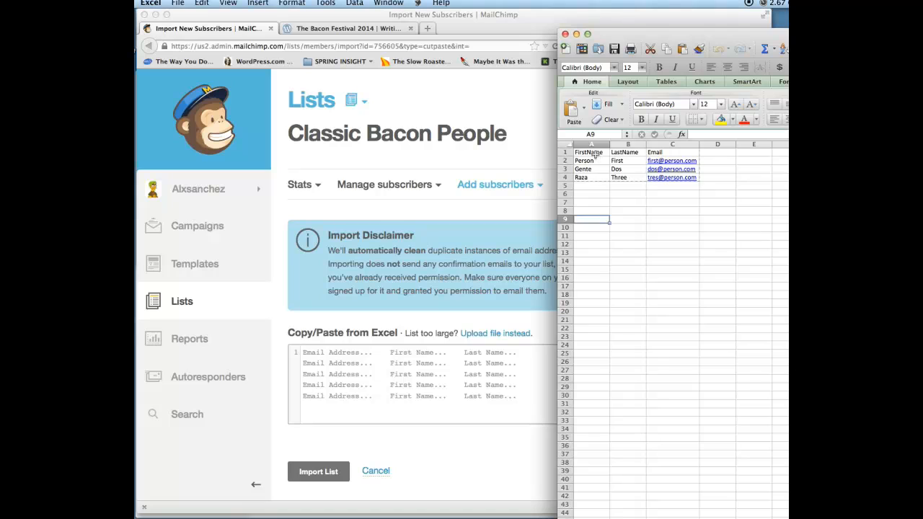
{"action": "left_click_drag", "start_coordinate": [593, 153], "coordinate": [762, 168]}
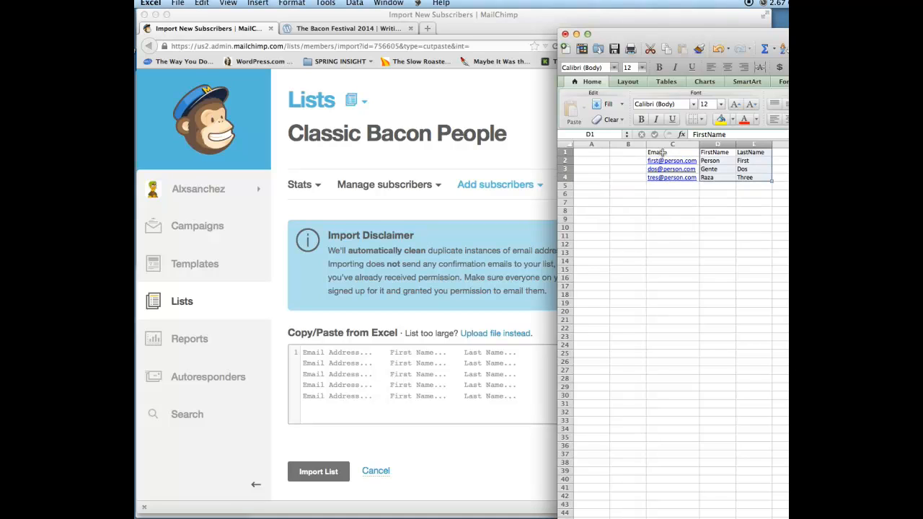
{"action": "left_click_drag", "start_coordinate": [657, 153], "coordinate": [746, 181]}
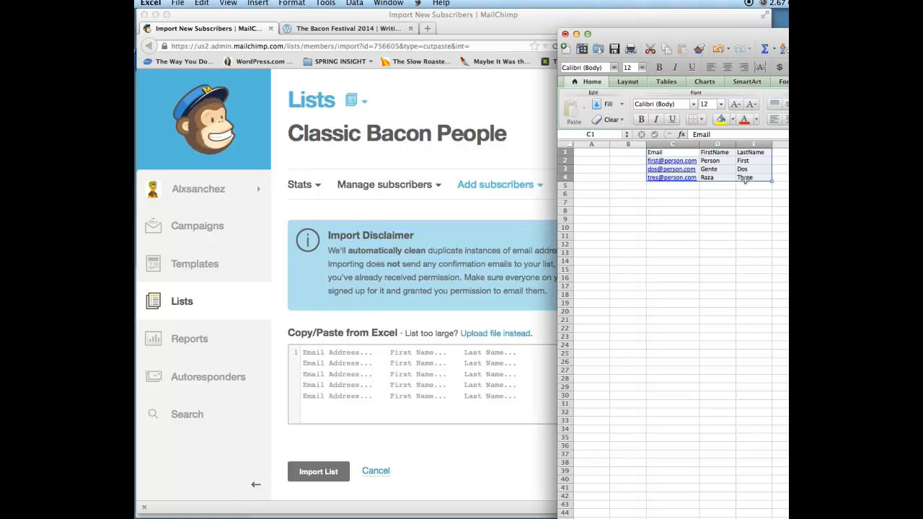
{"action": "key", "text": "super+c"}
- Paste the reordered rows into the import box and delete the header line
{"action": "left_click", "coordinate": [424, 363]}
{"action": "key", "text": "super+v"}
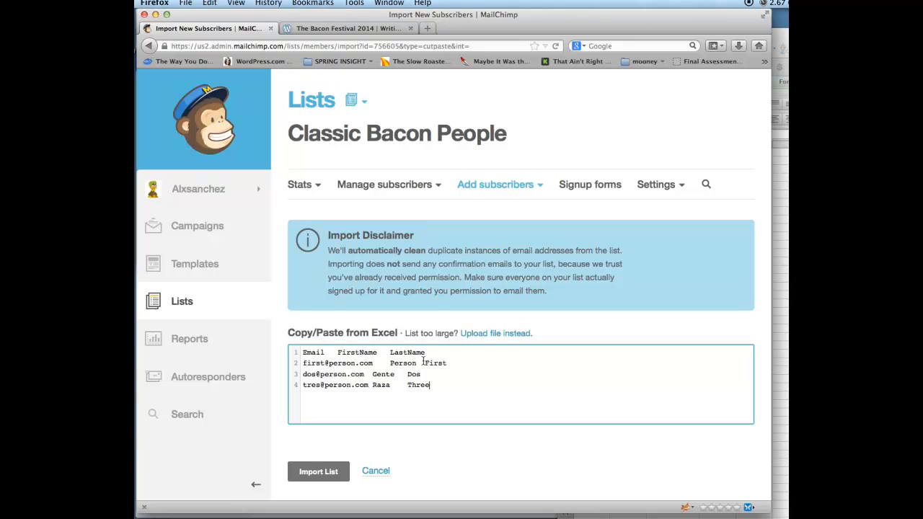
{"action": "left_click_drag", "start_coordinate": [434, 352], "coordinate": [288, 350]}
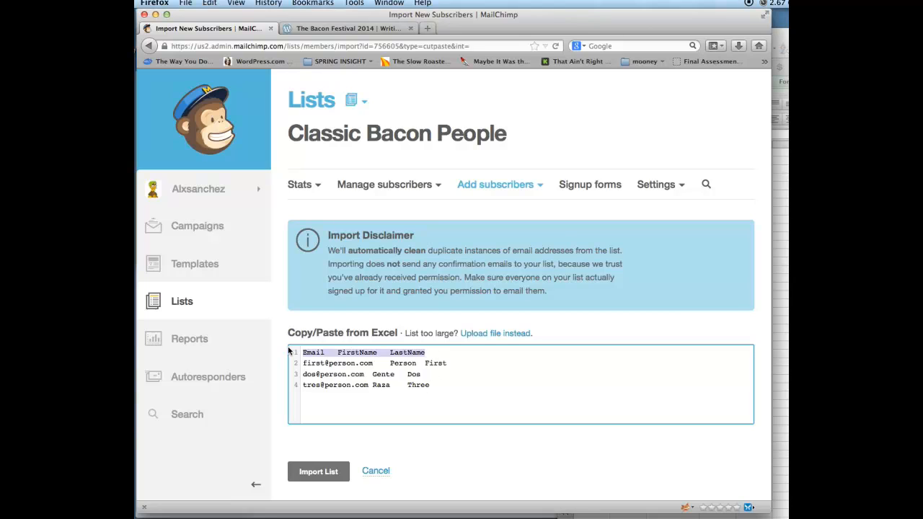
{"action": "key", "text": "BackSpace"}
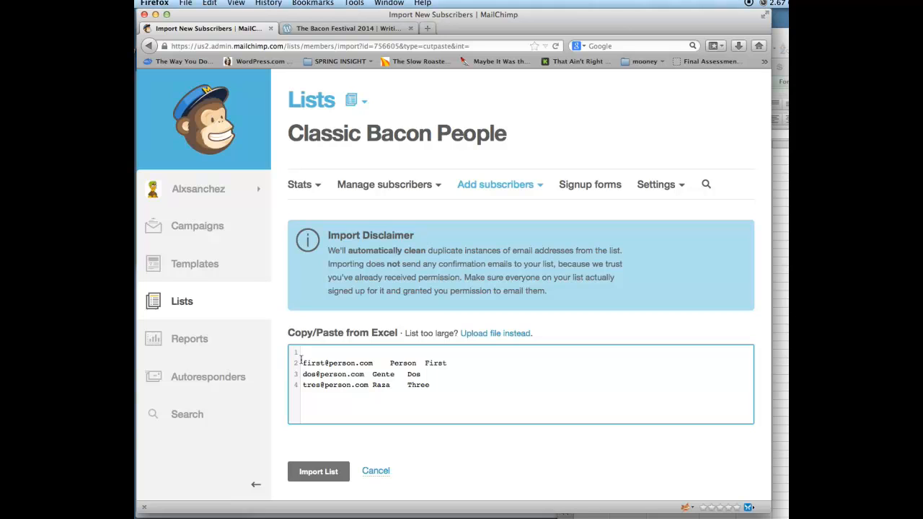
{"action": "scroll", "coordinate": [354, 463], "scroll_direction": "down", "scroll_amount": 1}
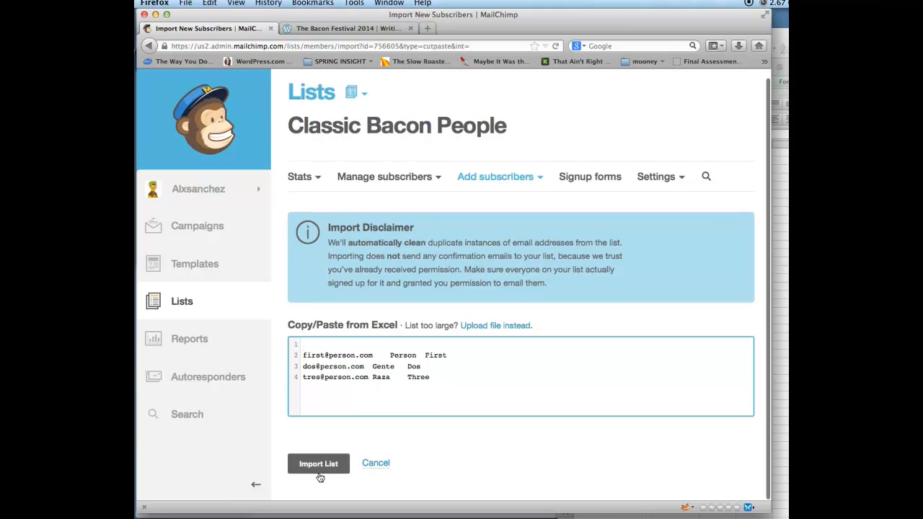
- Submit the pasted list and match columns to Email Address, First Name and Last Name
{"action": "left_click", "coordinate": [322, 471]}
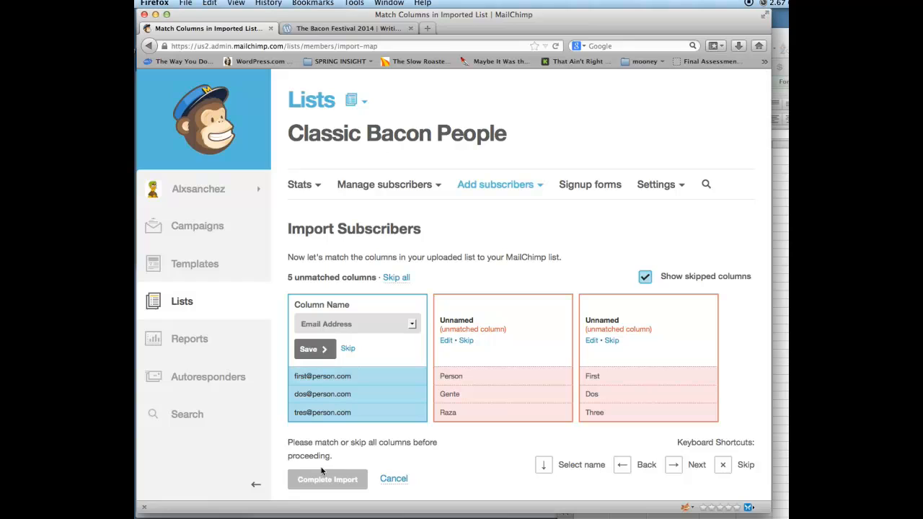
{"action": "scroll", "coordinate": [368, 381], "scroll_direction": "down", "scroll_amount": 2}
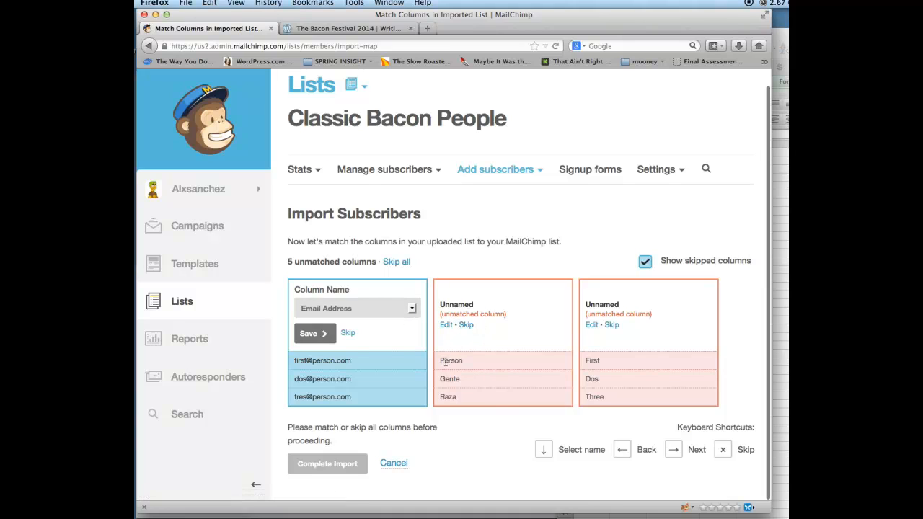
{"action": "left_click", "coordinate": [446, 325]}
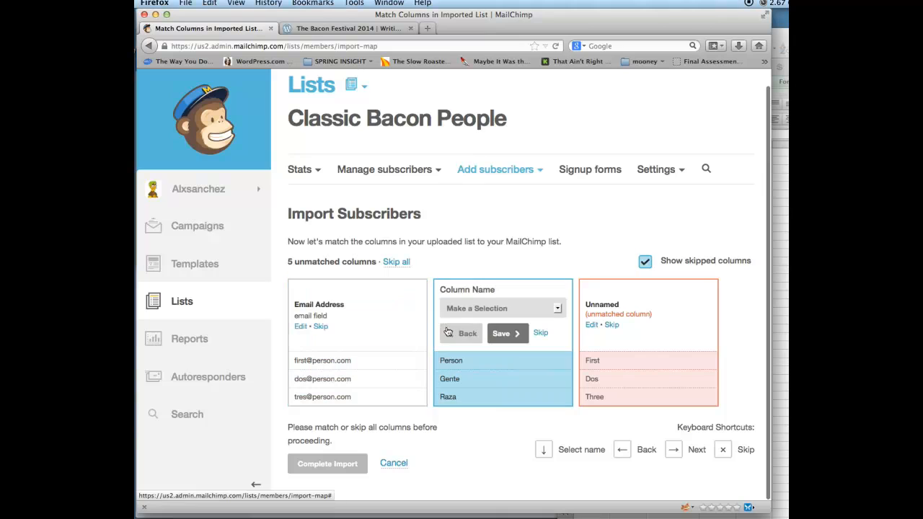
{"action": "left_click", "coordinate": [477, 308]}
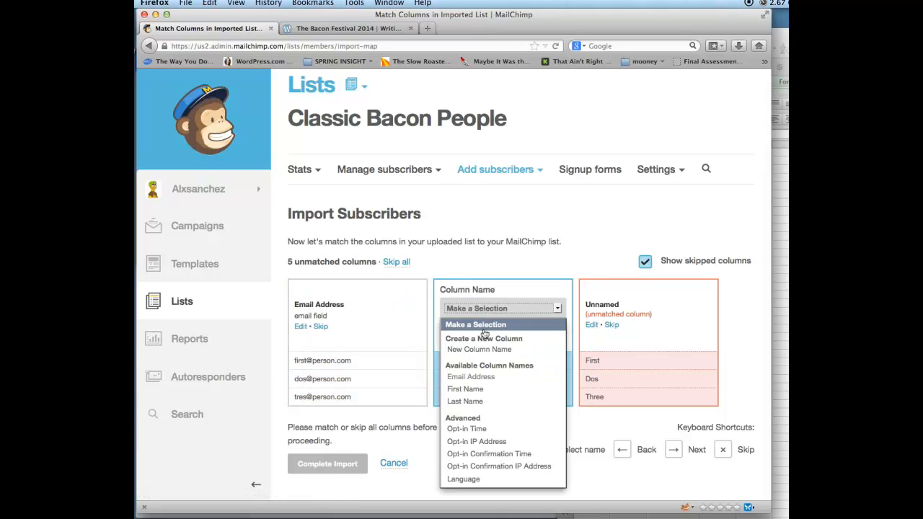
{"action": "left_click", "coordinate": [482, 392]}
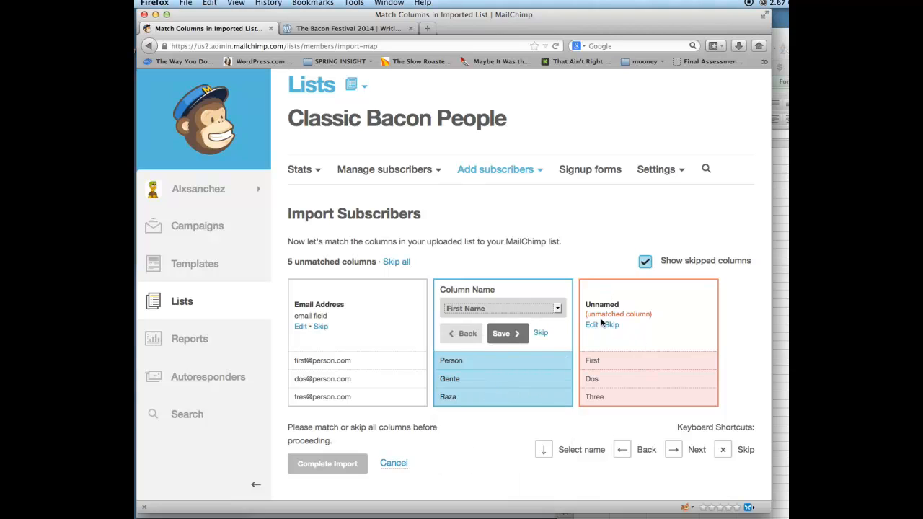
{"action": "left_click", "coordinate": [592, 326]}
{"action": "left_click", "coordinate": [548, 308]}
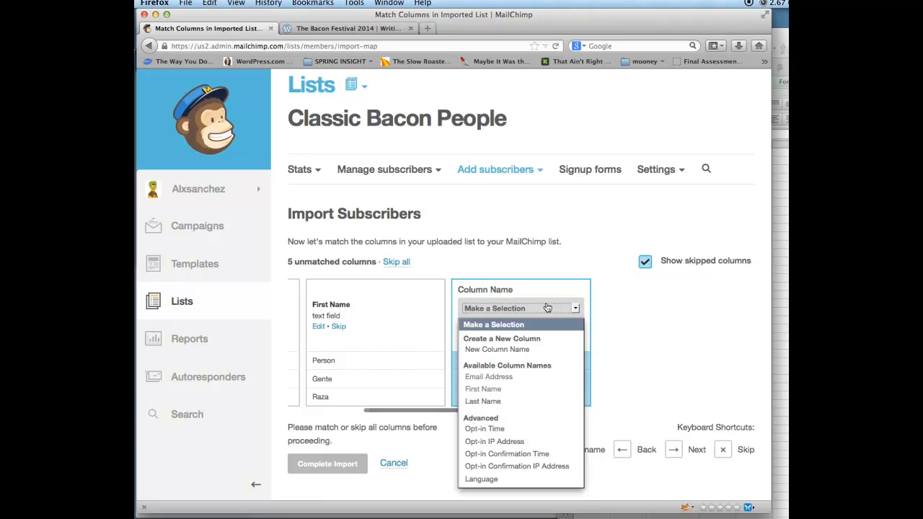
{"action": "left_click", "coordinate": [512, 399]}
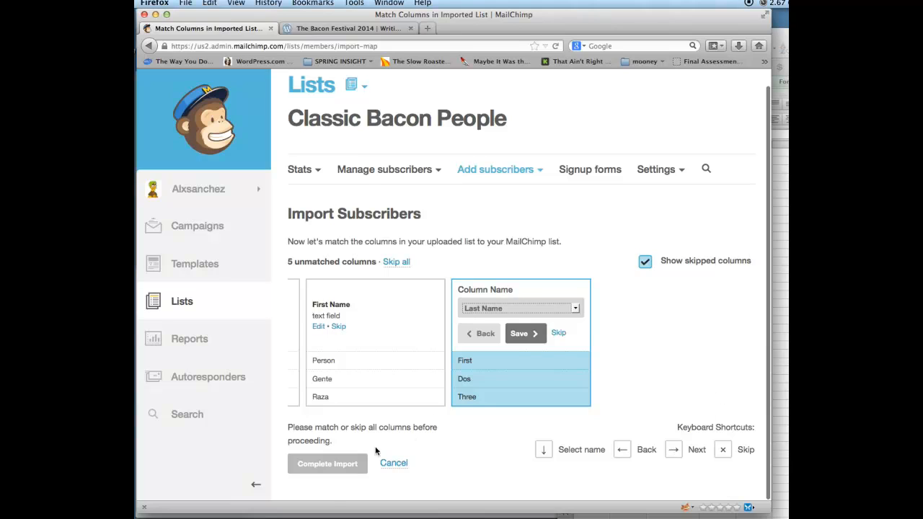
- Save the Last Name match and complete the import of the three subscribers
{"action": "left_click", "coordinate": [344, 468]}
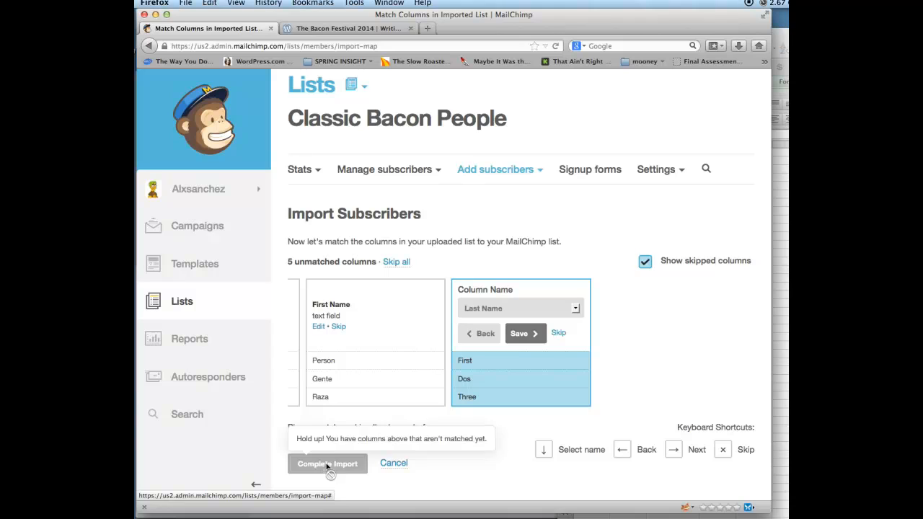
{"action": "left_click", "coordinate": [325, 472]}
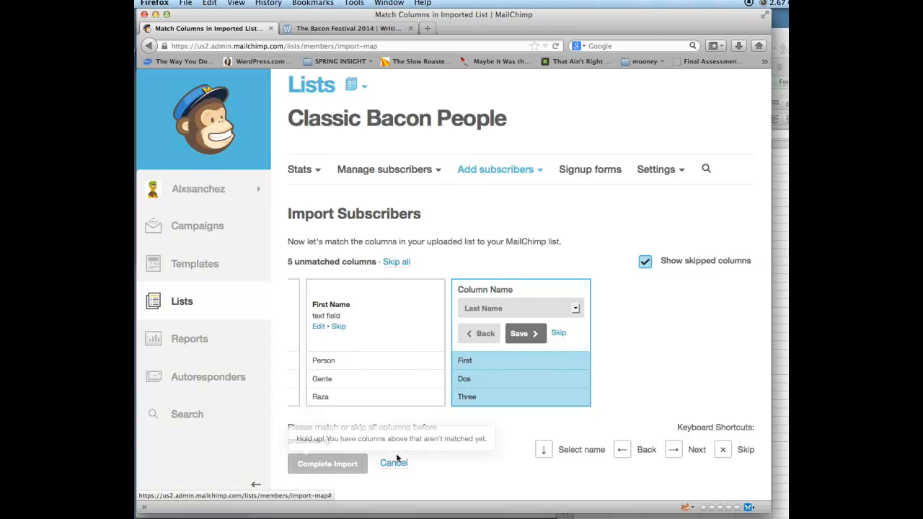
{"action": "scroll", "coordinate": [483, 378], "scroll_direction": "left", "scroll_amount": 5}
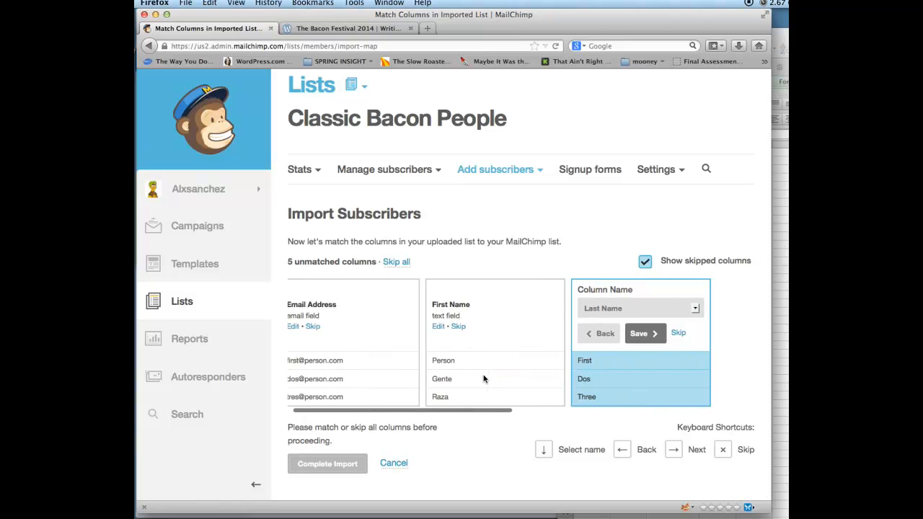
{"action": "left_click", "coordinate": [660, 335]}
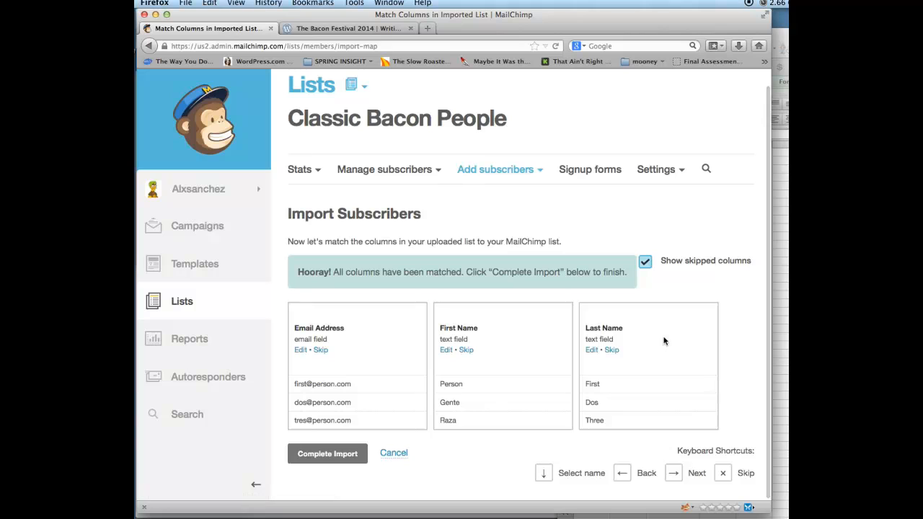
{"action": "left_click", "coordinate": [348, 455]}
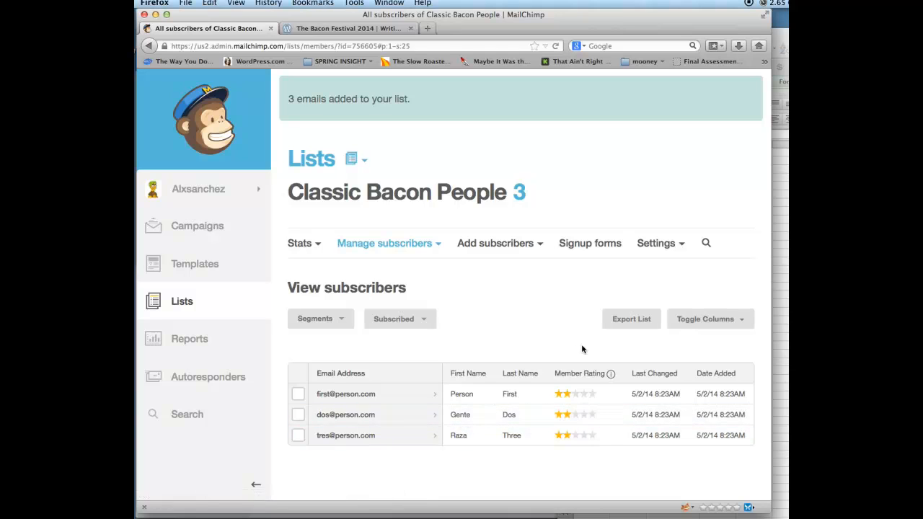
- Open Add a subscriber and enter the new subscriber's e-mail, first name and last name
{"action": "left_click", "coordinate": [510, 248]}
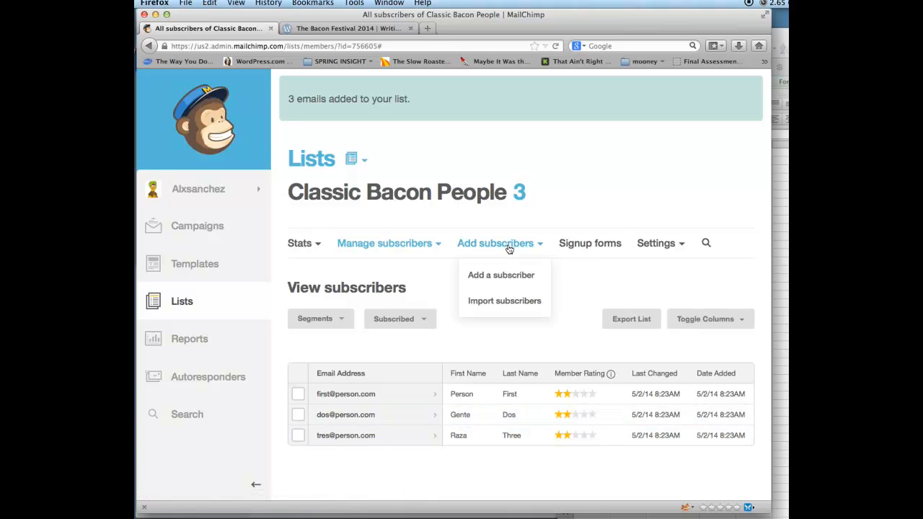
{"action": "left_click", "coordinate": [500, 274]}
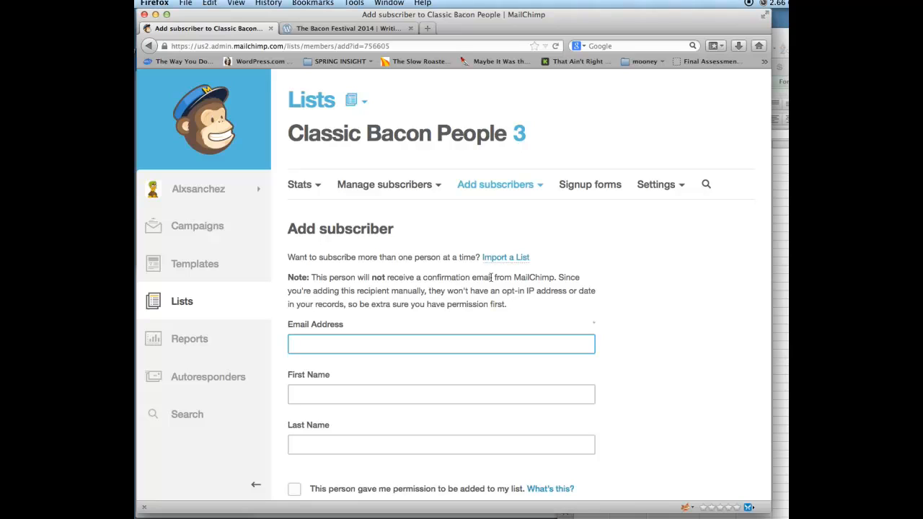
{"action": "key", "text": "Tab"}
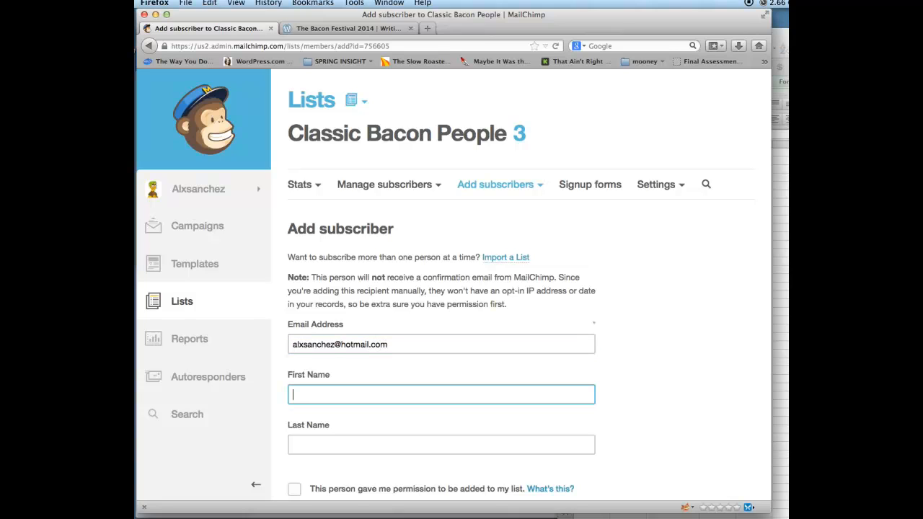
{"action": "key", "text": "Tab"}
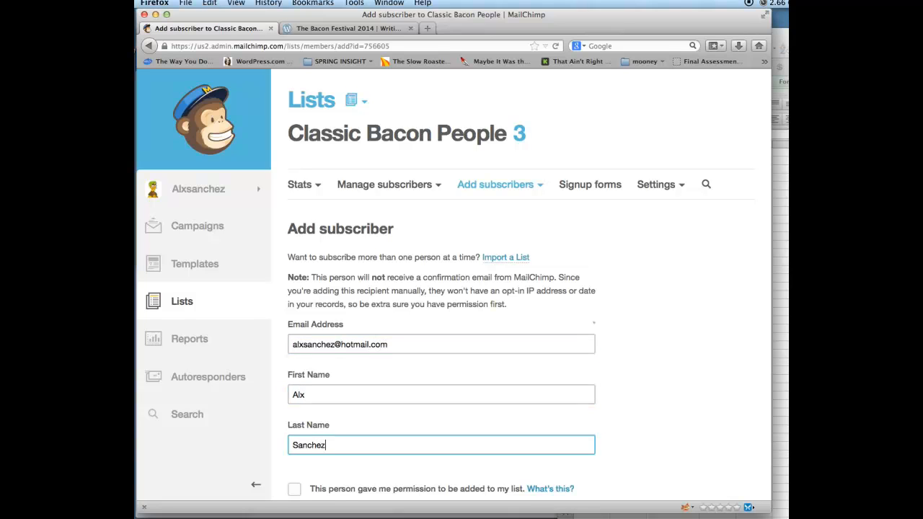
- Confirm permission, subscribe the person, and return to the Lists page
{"action": "scroll", "coordinate": [520, 289], "scroll_direction": "down", "scroll_amount": 1}
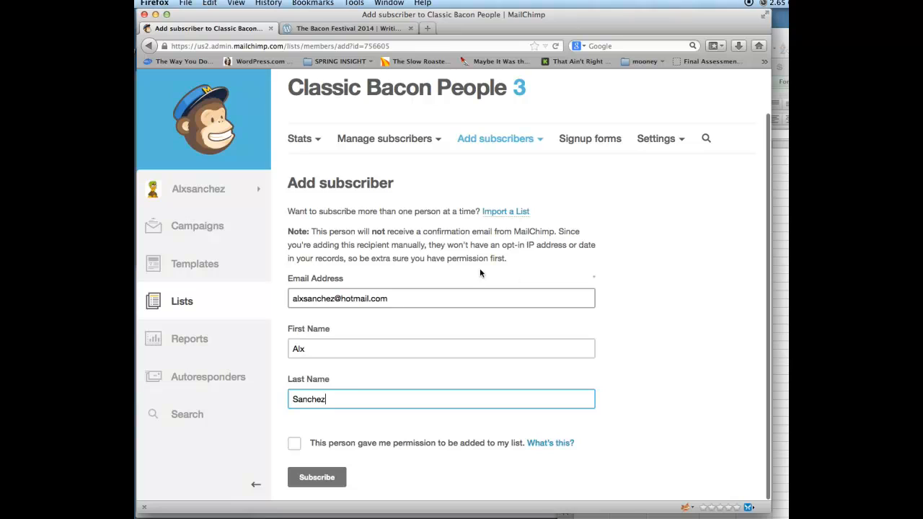
{"action": "left_click", "coordinate": [297, 445]}
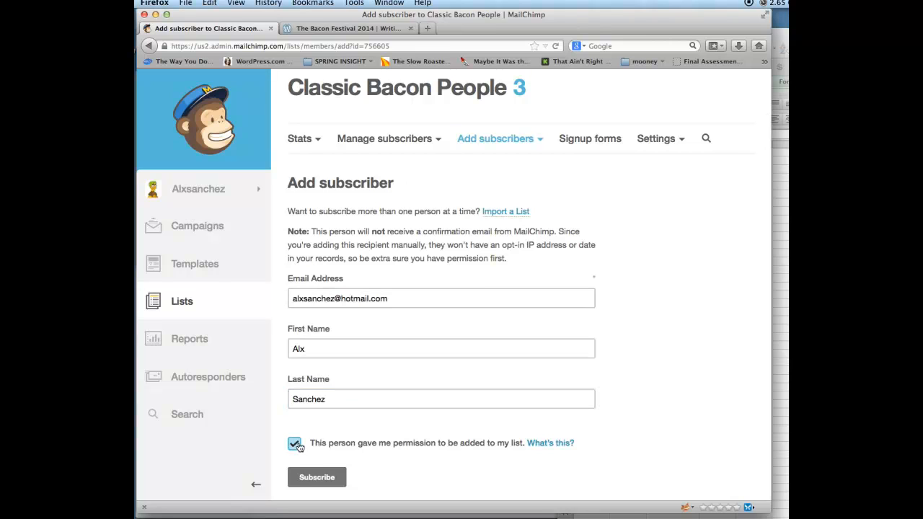
{"action": "left_click", "coordinate": [312, 479]}
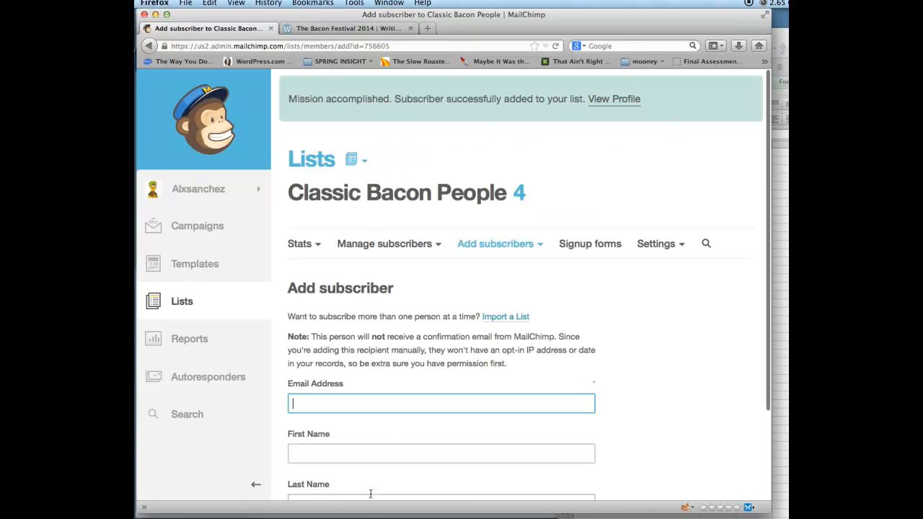
{"action": "left_click", "coordinate": [313, 168]}
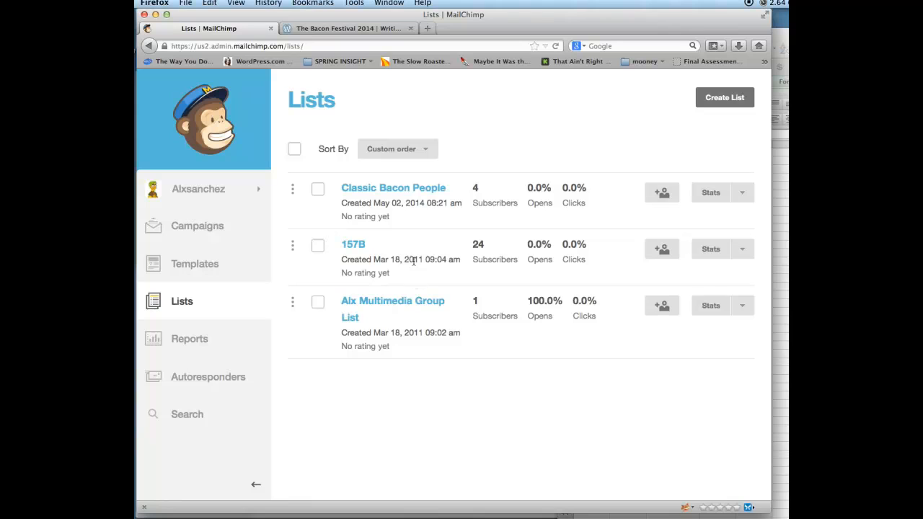
- Check the Classic Bacon People subscriber list, then start a new campaign from Campaigns
{"action": "left_click", "coordinate": [373, 195]}
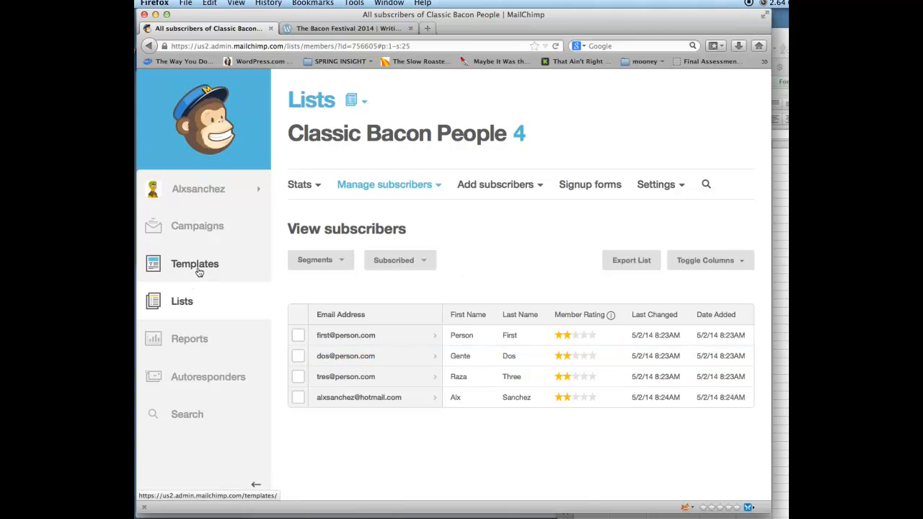
{"action": "left_click", "coordinate": [215, 227]}
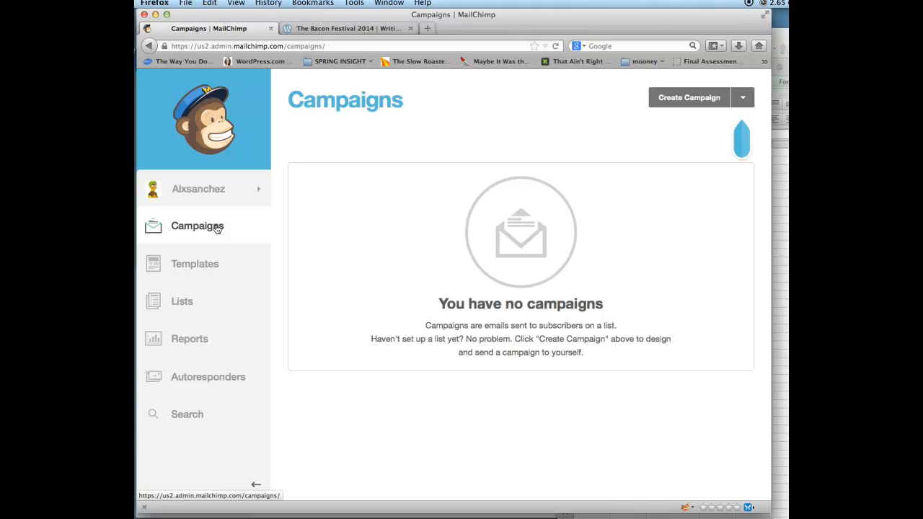
{"action": "left_click", "coordinate": [689, 98]}
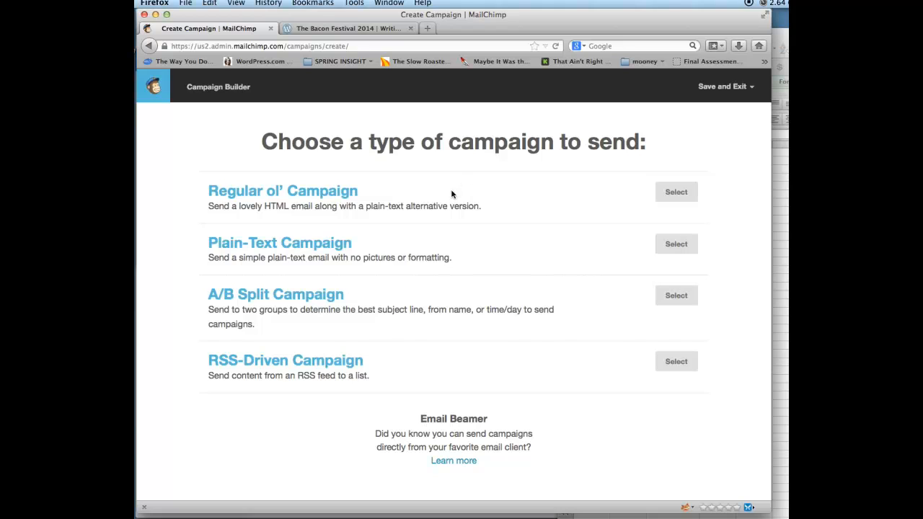
- Choose a regular campaign sent to a new segment of the Classic Bacon People list
{"action": "left_click", "coordinate": [683, 192]}
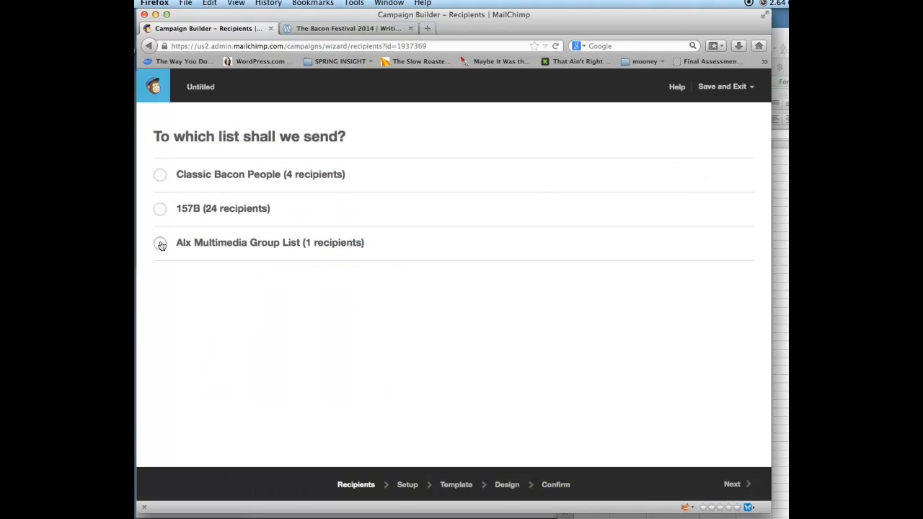
{"action": "left_click", "coordinate": [160, 175]}
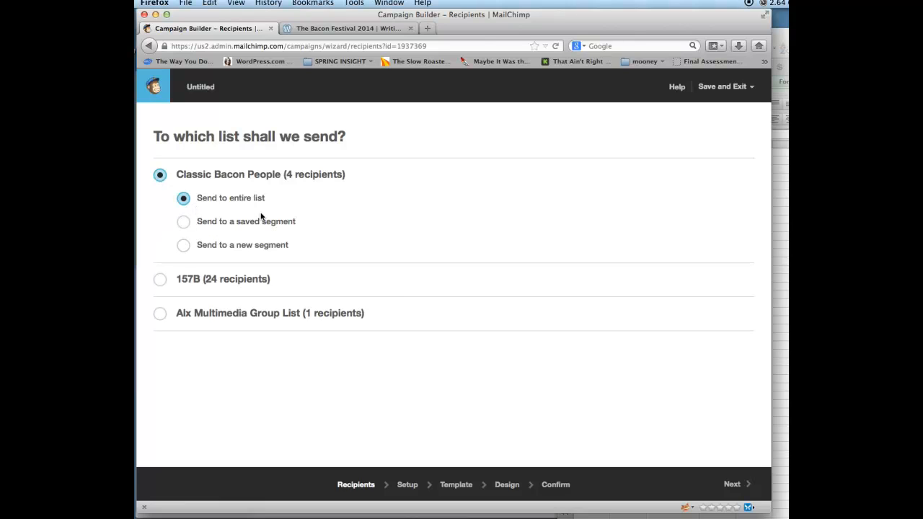
{"action": "left_click", "coordinate": [184, 246]}
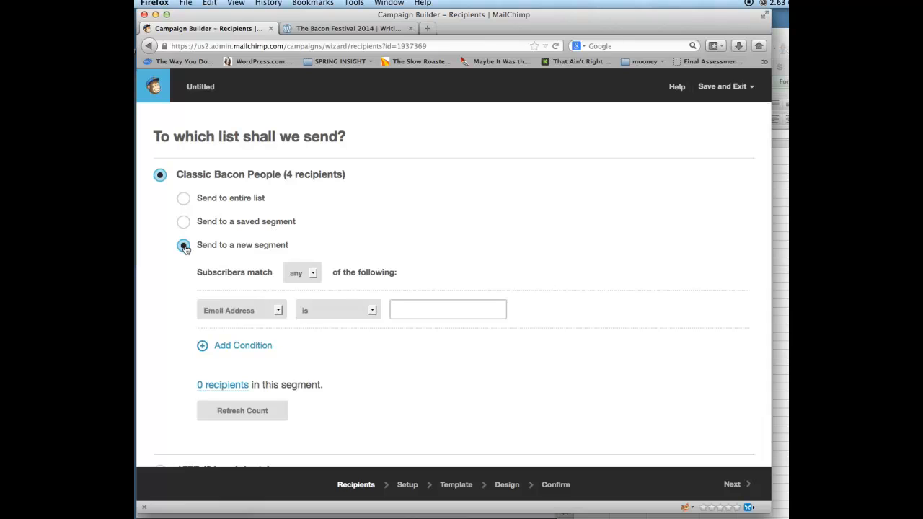
- Make the segment match the new subscriber's e-mail address and refresh the count to 1 recipient
{"action": "left_click", "coordinate": [399, 310]}
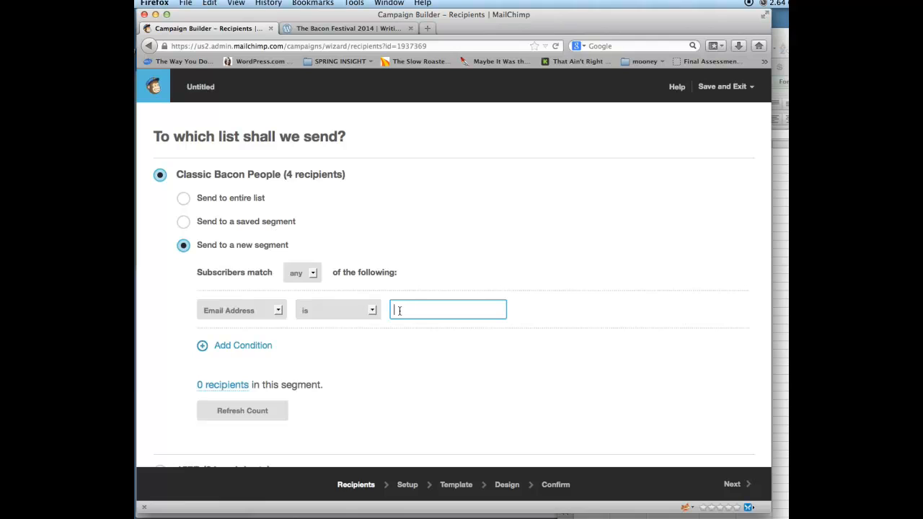
{"action": "left_click", "coordinate": [207, 349]}
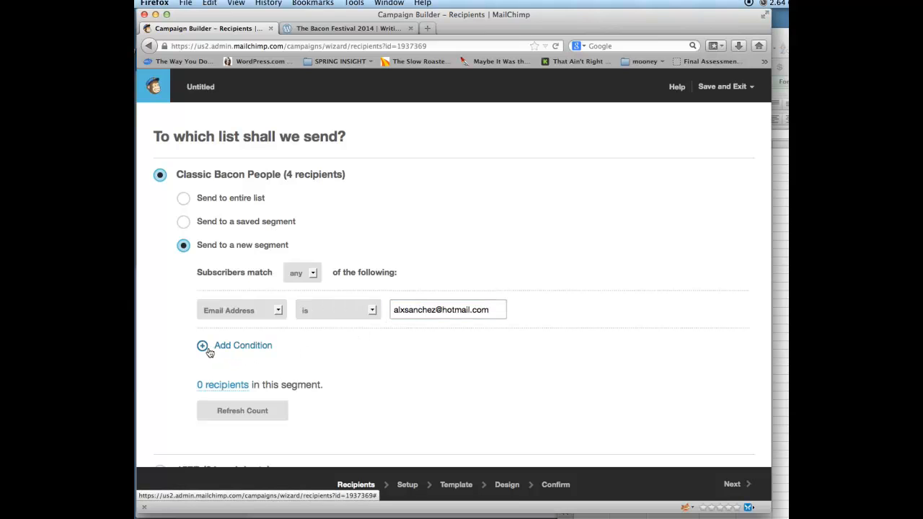
{"action": "scroll", "coordinate": [347, 346], "scroll_direction": "down", "scroll_amount": 1}
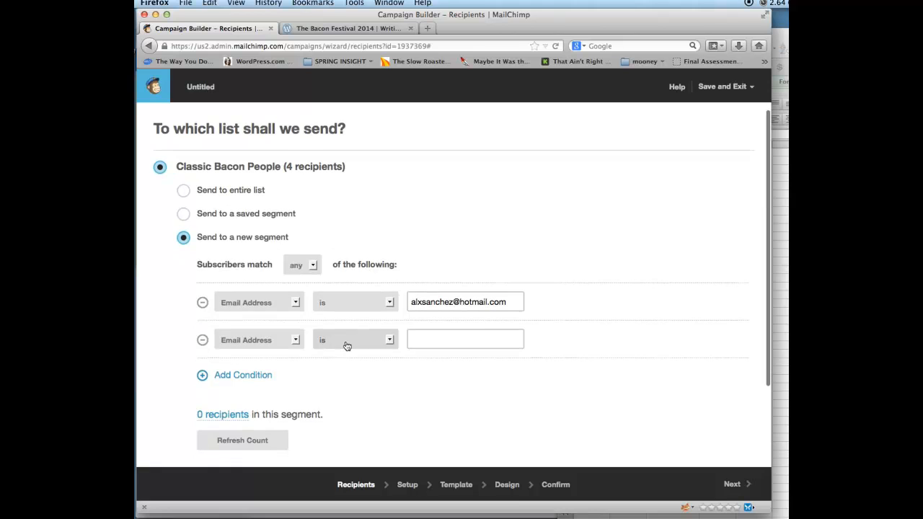
{"action": "left_click", "coordinate": [203, 340]}
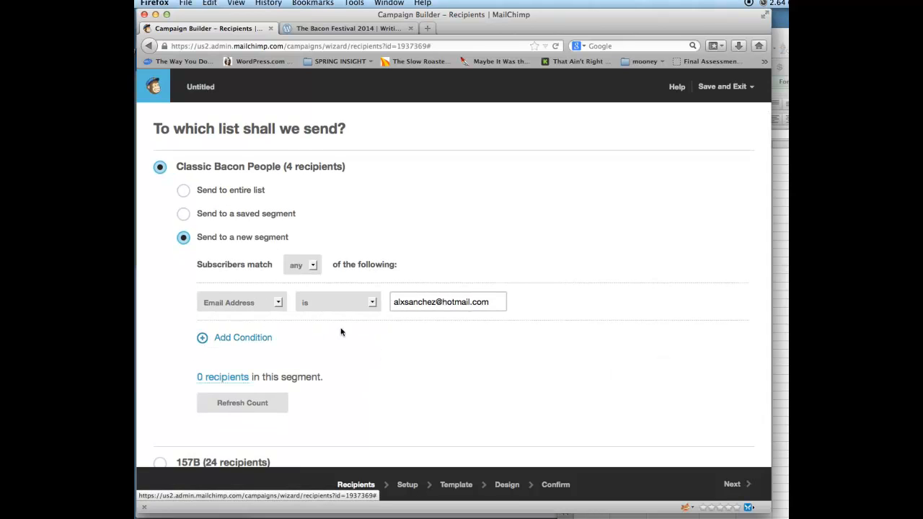
{"action": "scroll", "coordinate": [349, 321], "scroll_direction": "down", "scroll_amount": 3}
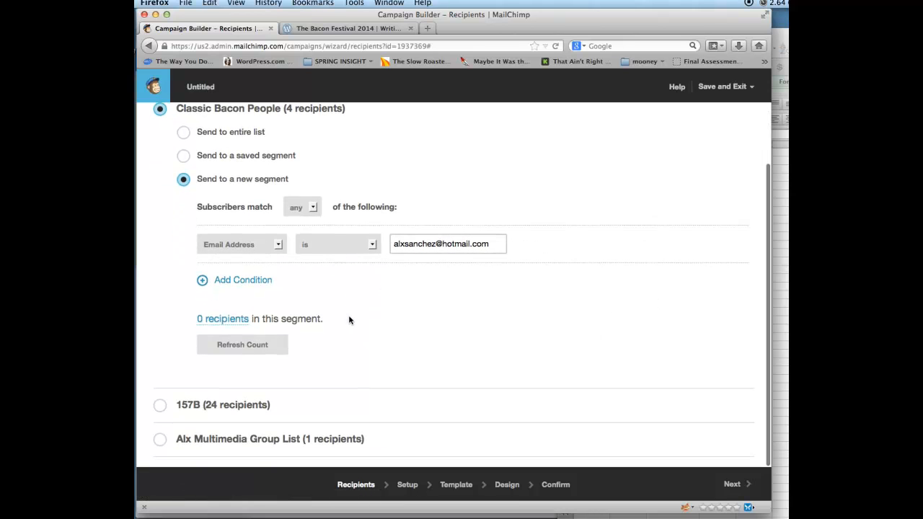
{"action": "left_click", "coordinate": [248, 354]}
{"action": "scroll", "coordinate": [313, 318], "scroll_direction": "up", "scroll_amount": 3}
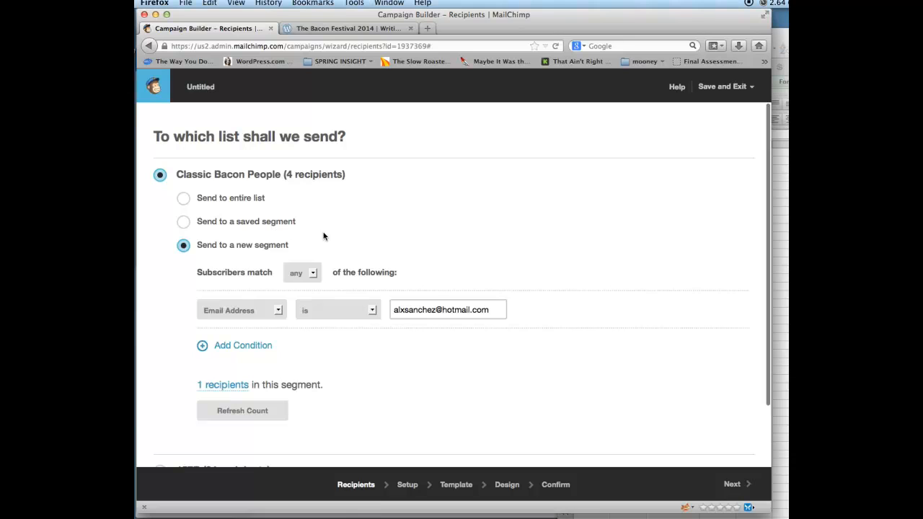
{"action": "scroll", "coordinate": [323, 236], "scroll_direction": "down", "scroll_amount": 3}
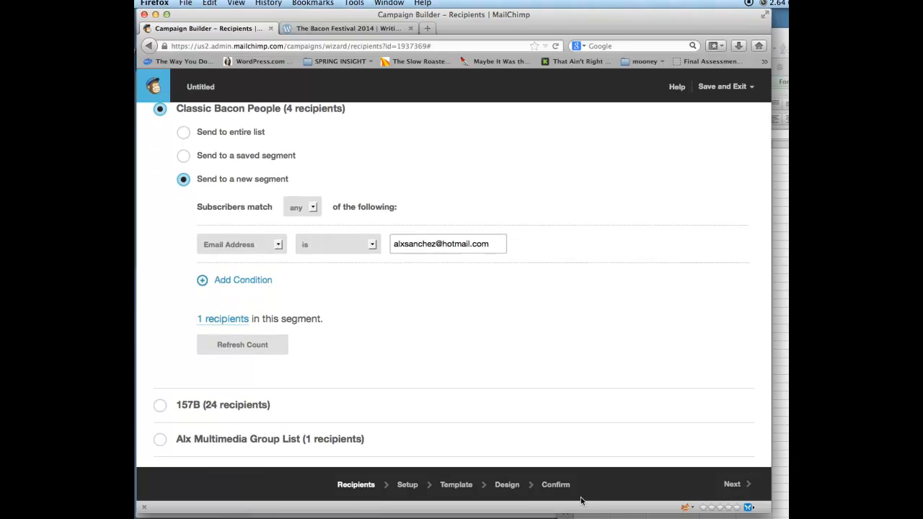
- Name the campaign 'Classic Bacon Issue 1 Vol 1' and paste the same text as its email subject
{"action": "left_click", "coordinate": [739, 488]}
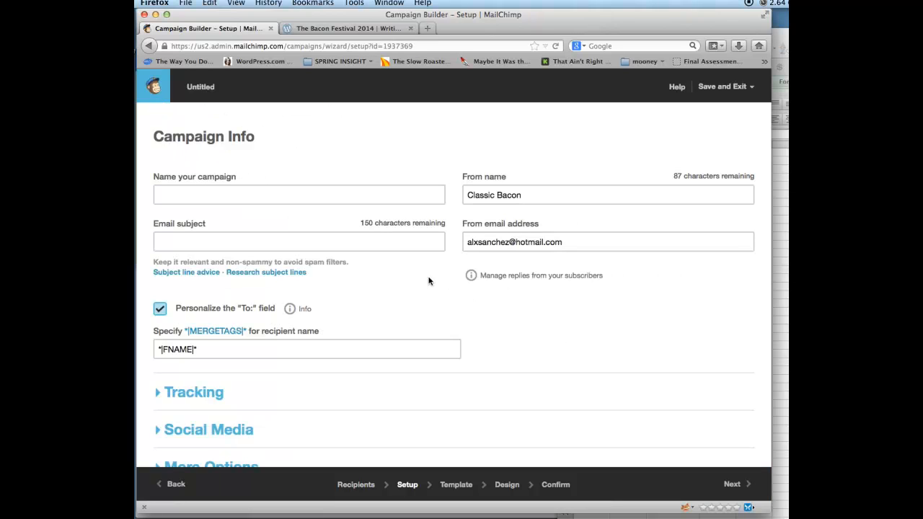
{"action": "left_click", "coordinate": [289, 193]}
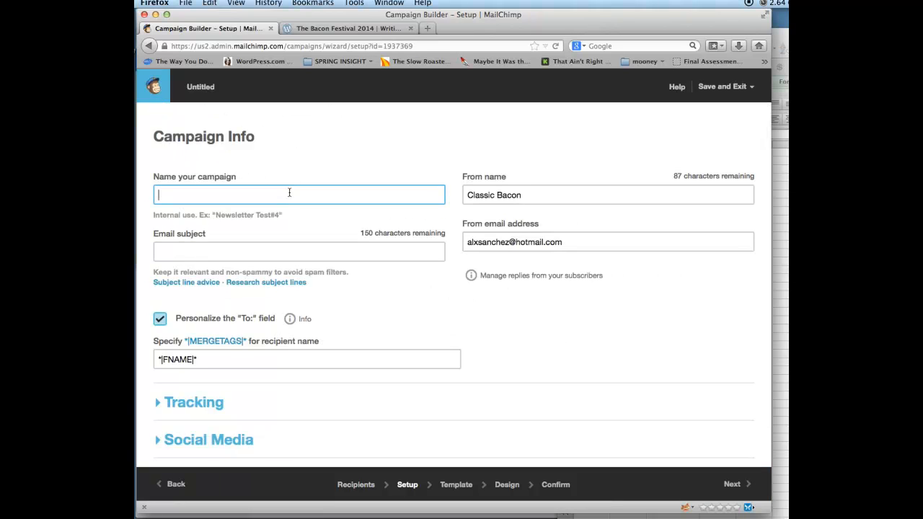
{"action": "type", "text": "Classic"}
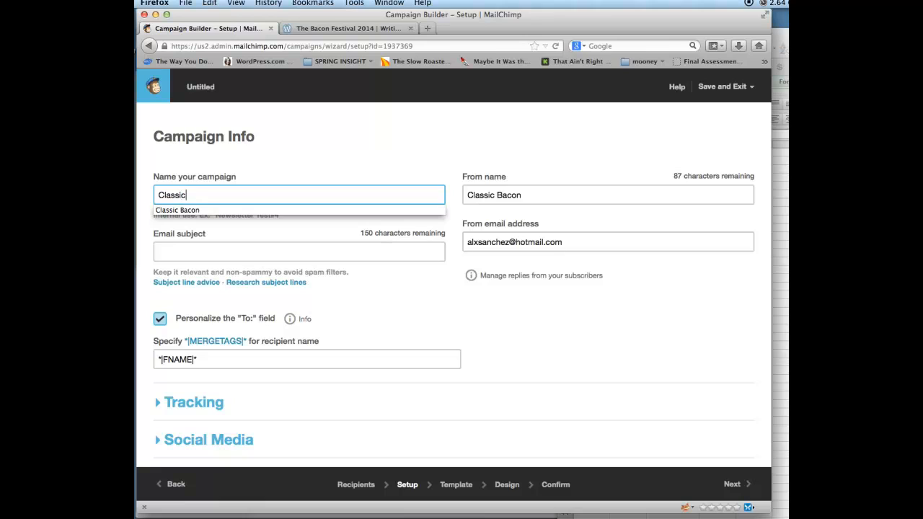
{"action": "type", "text": " Bacon Issue 1 Vol 1"}
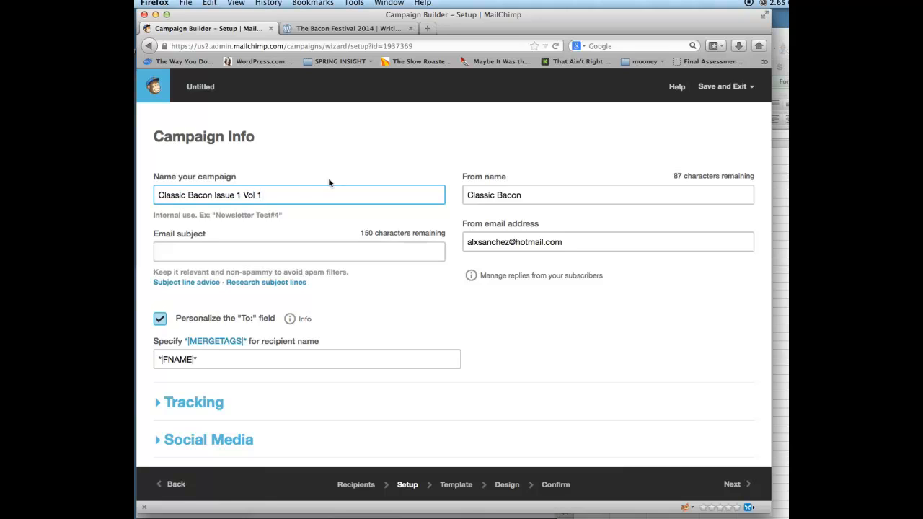
{"action": "left_click", "coordinate": [289, 249]}
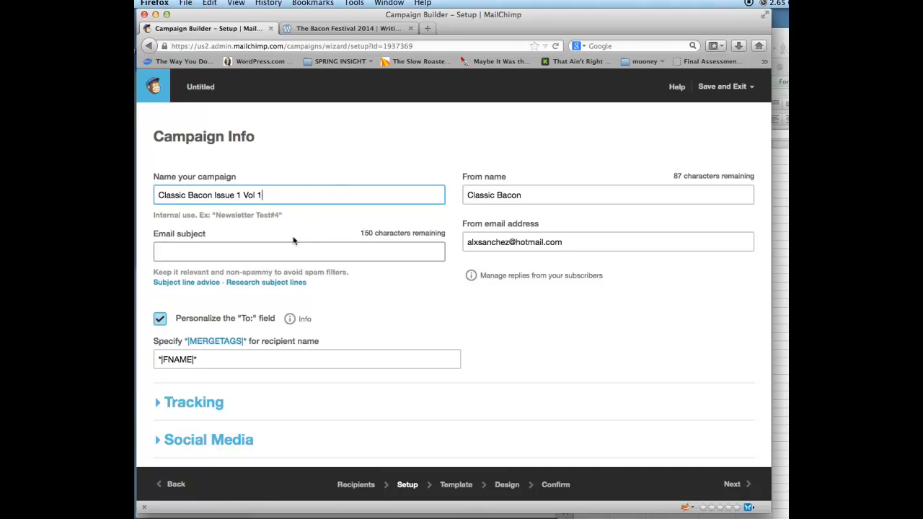
{"action": "left_click_drag", "start_coordinate": [283, 196], "coordinate": [148, 185]}
{"action": "key", "text": "super+c"}
{"action": "left_click", "coordinate": [435, 249]}
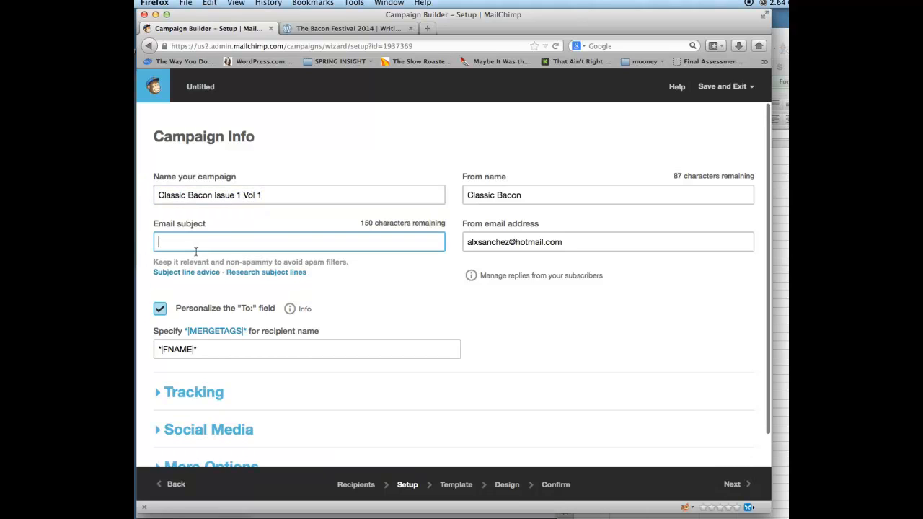
{"action": "key", "text": "super+v"}
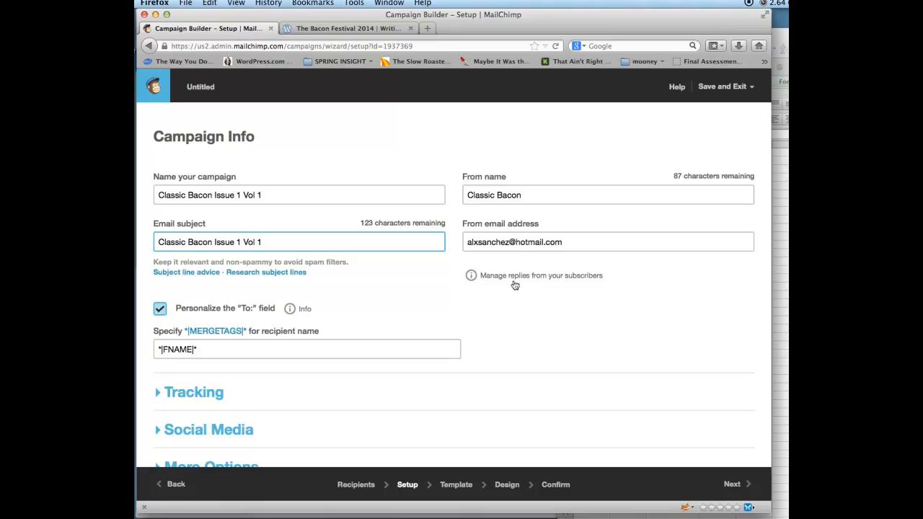
{"action": "scroll", "coordinate": [497, 288], "scroll_direction": "down", "scroll_amount": 1}
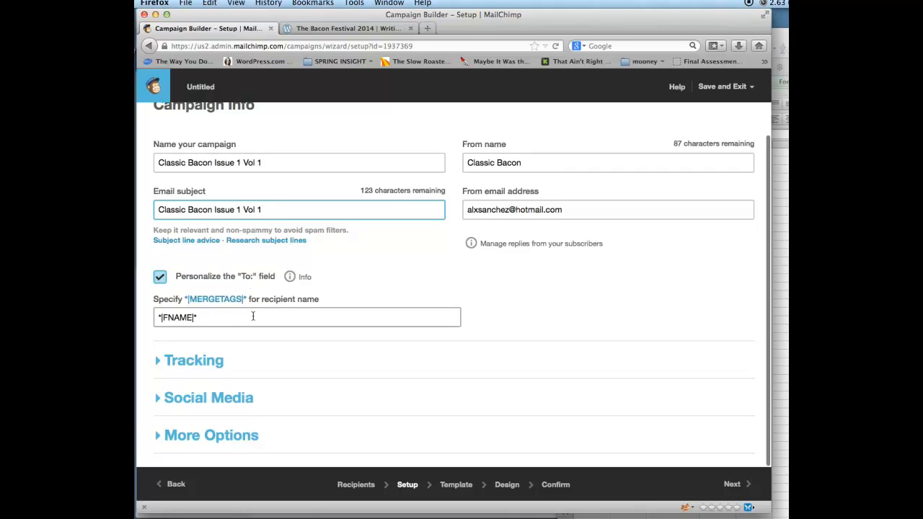
{"action": "left_click", "coordinate": [745, 494]}
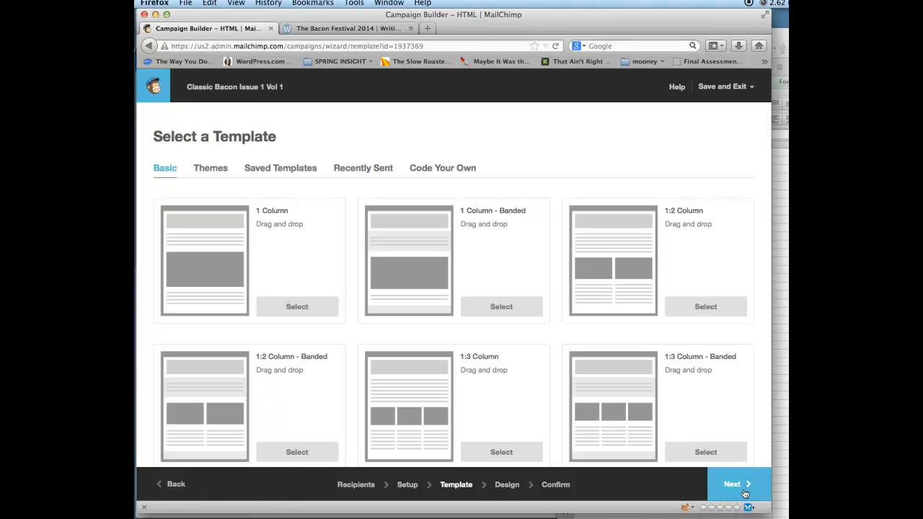
- Apply the newest ClassicBacon template from the saved templates
{"action": "left_click", "coordinate": [212, 173]}
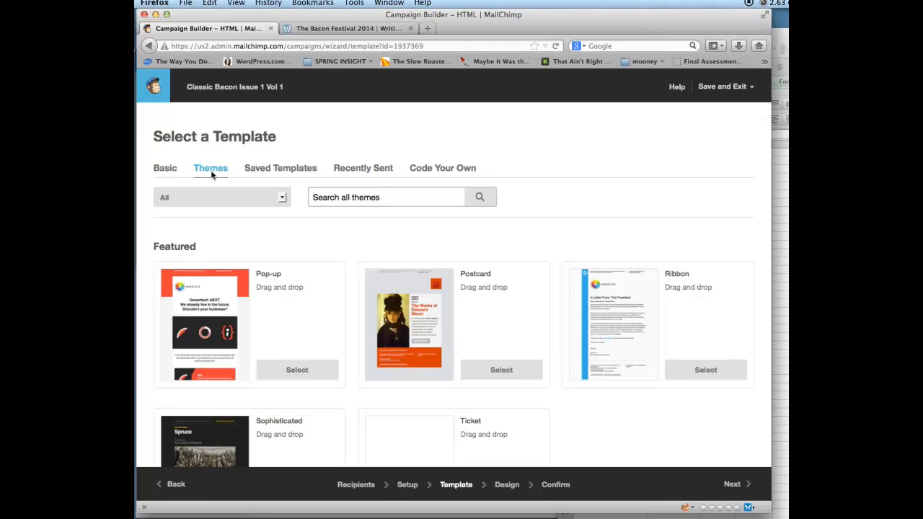
{"action": "left_click", "coordinate": [174, 171]}
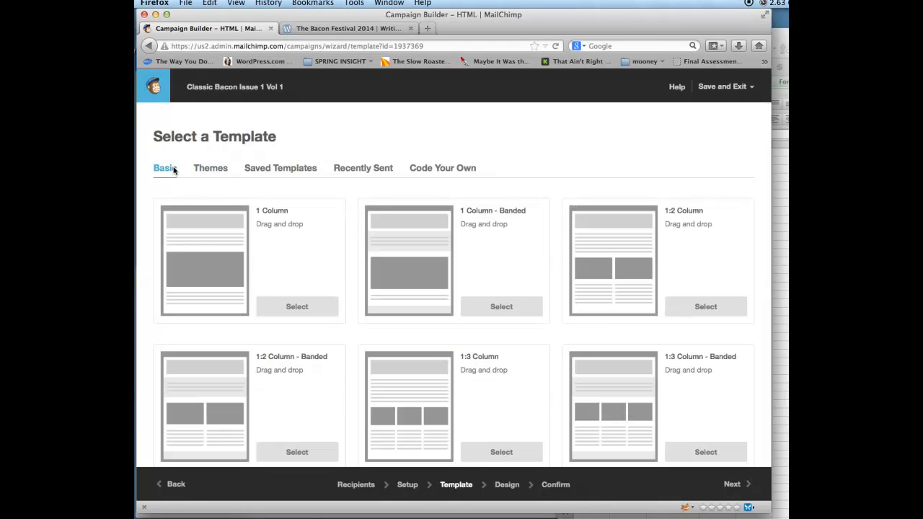
{"action": "left_click", "coordinate": [295, 177]}
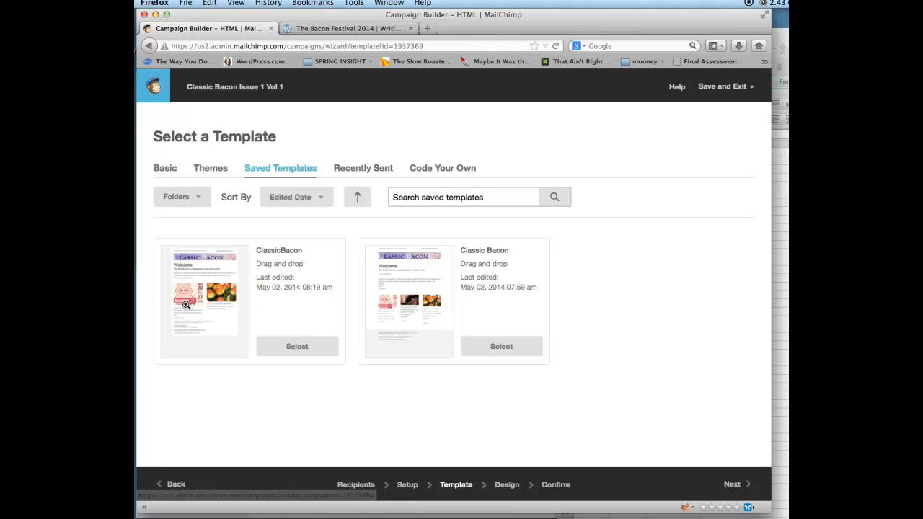
{"action": "left_click", "coordinate": [293, 351]}
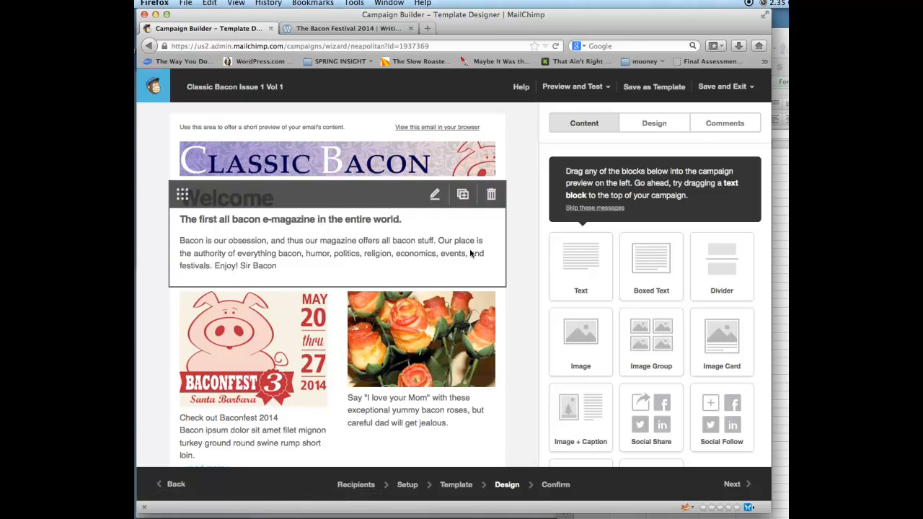
- Start the Welcome block with a 'Hi' greeting followed by the First Name merge tag
{"action": "left_click", "coordinate": [488, 253]}
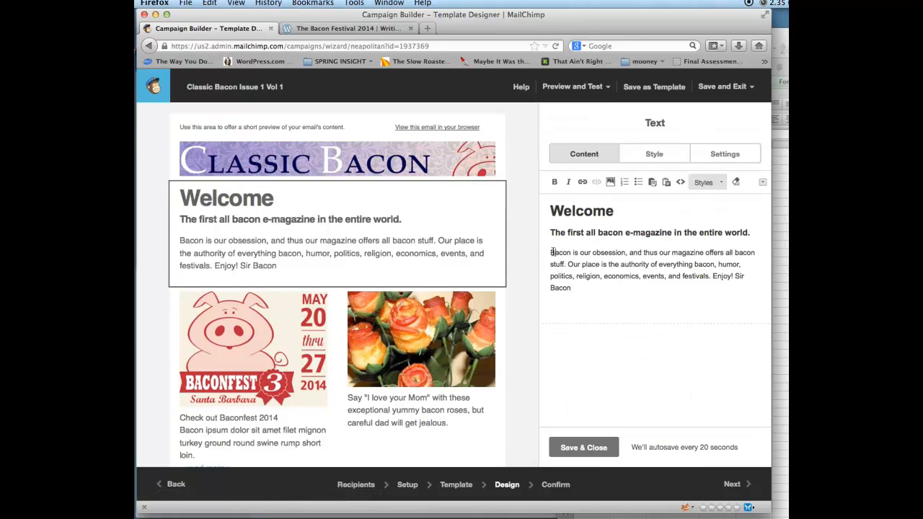
{"action": "type", "text": "Hi"}
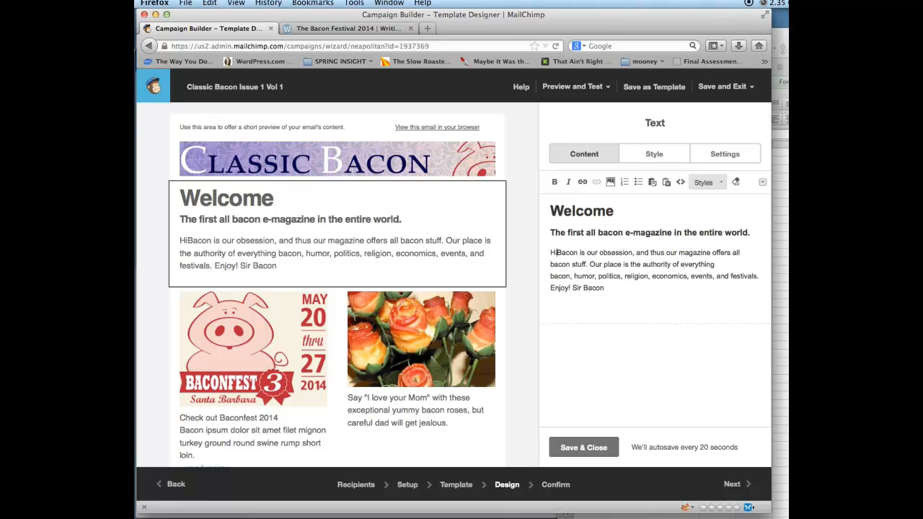
{"action": "key", "text": "Return"}
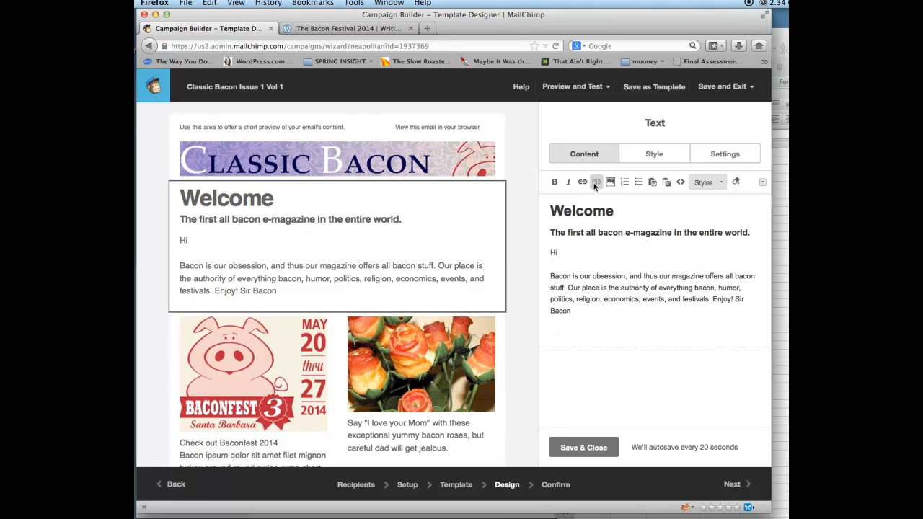
{"action": "left_click", "coordinate": [762, 183]}
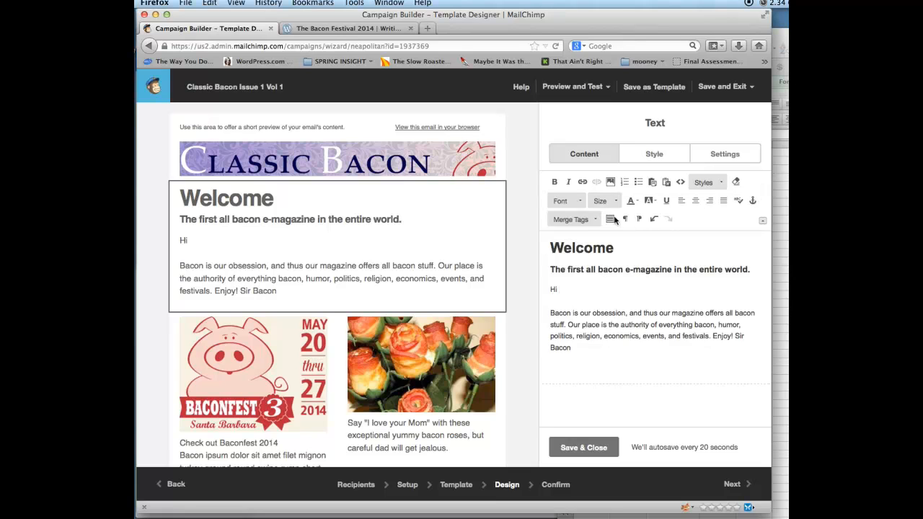
{"action": "left_click", "coordinate": [588, 216]}
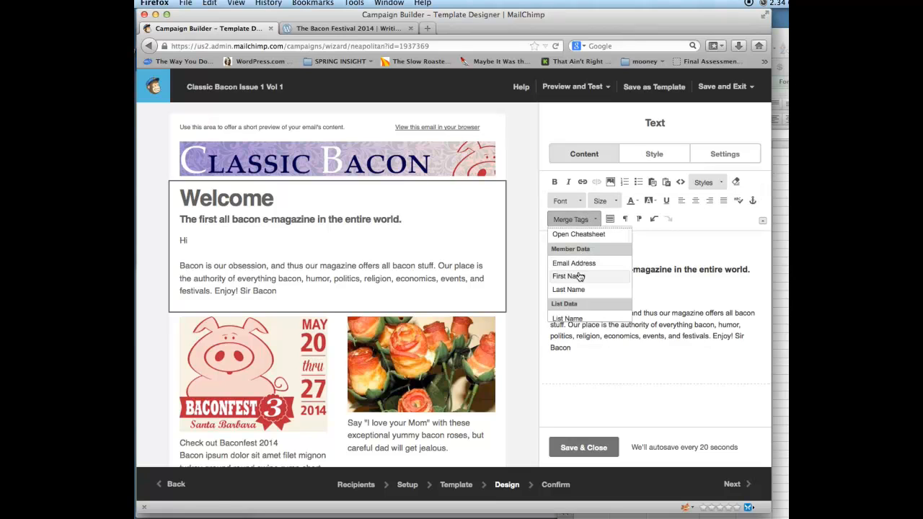
{"action": "left_click", "coordinate": [569, 276]}
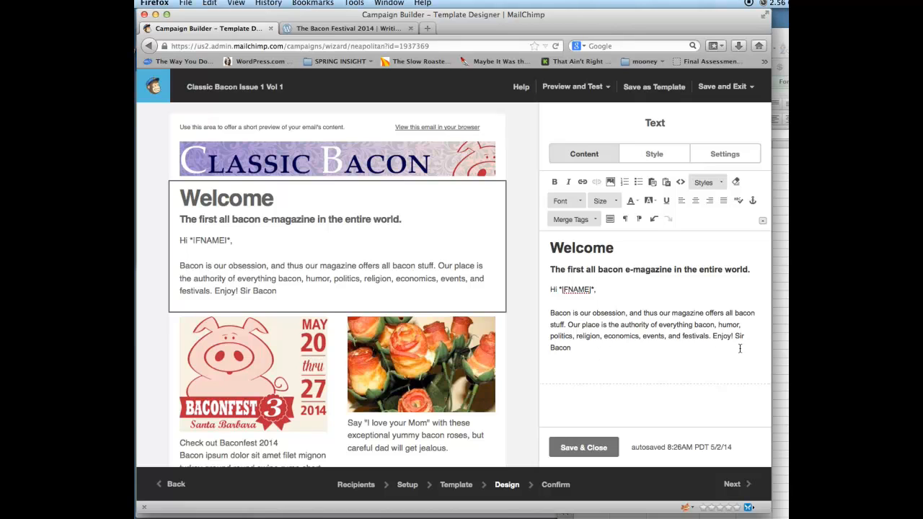
- Put 'Enjoy!' and 'Sir Bacon' on separate lines and save the text block
{"action": "left_click", "coordinate": [713, 336]}
{"action": "key", "text": "shift+Return"}
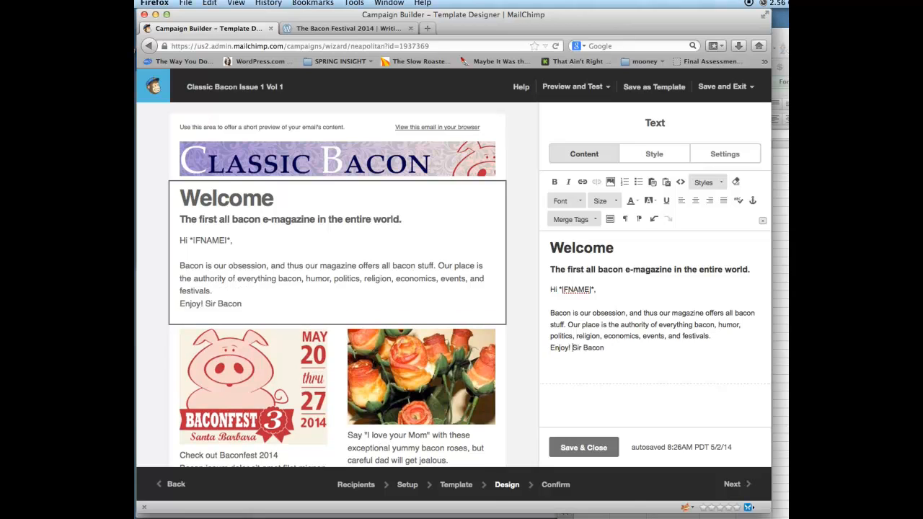
{"action": "key", "text": "shift+Return"}
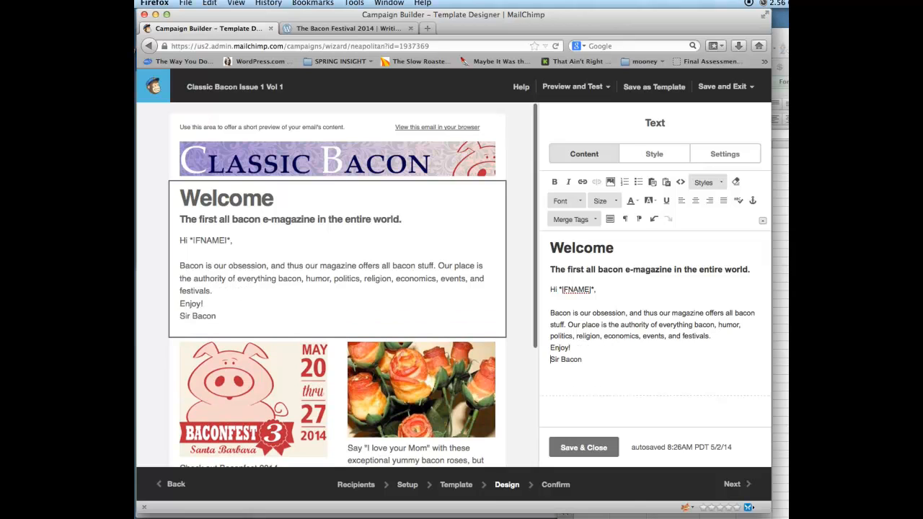
{"action": "left_click", "coordinate": [603, 448]}
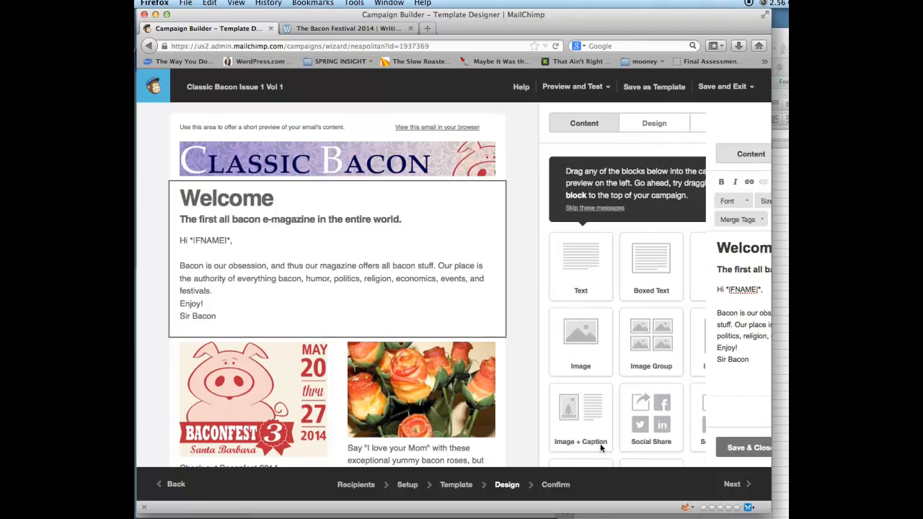
- Send the campaign immediately with Send Now, then return to the MailChimp dashboard
{"action": "left_click", "coordinate": [742, 495]}
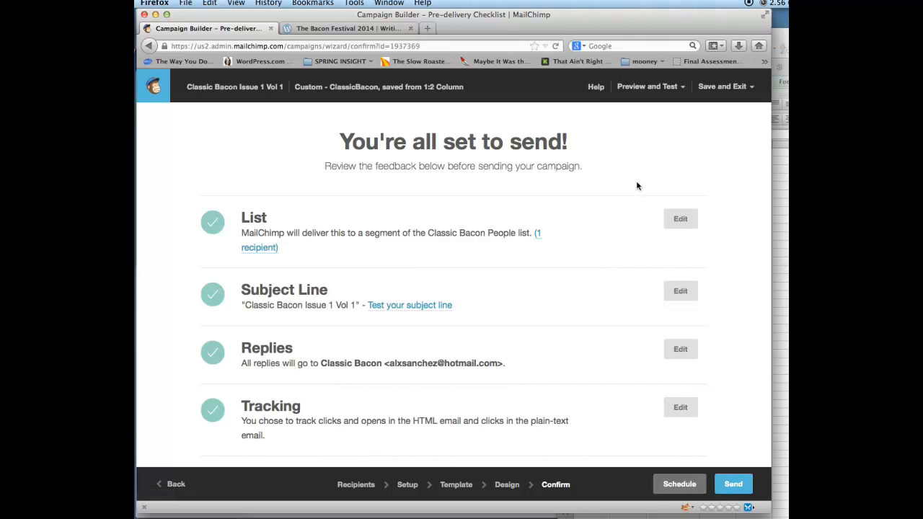
{"action": "left_click", "coordinate": [727, 483]}
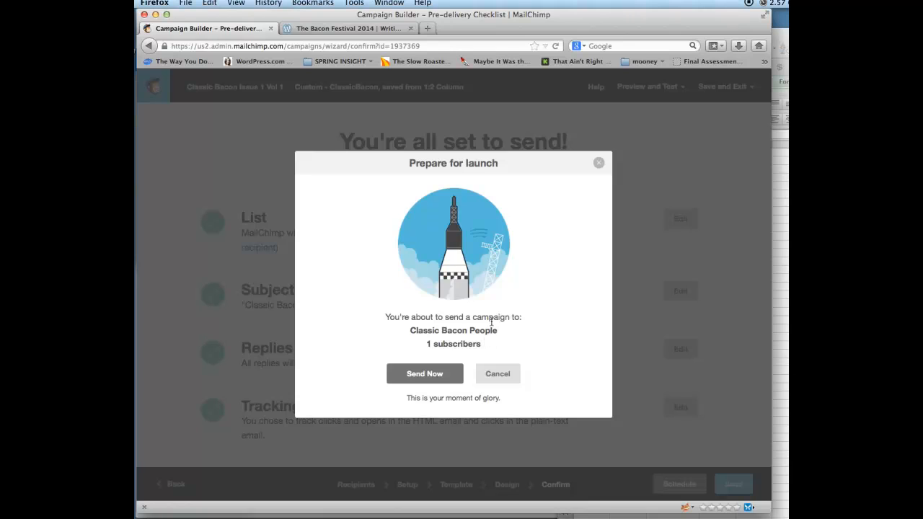
{"action": "left_click", "coordinate": [438, 375]}
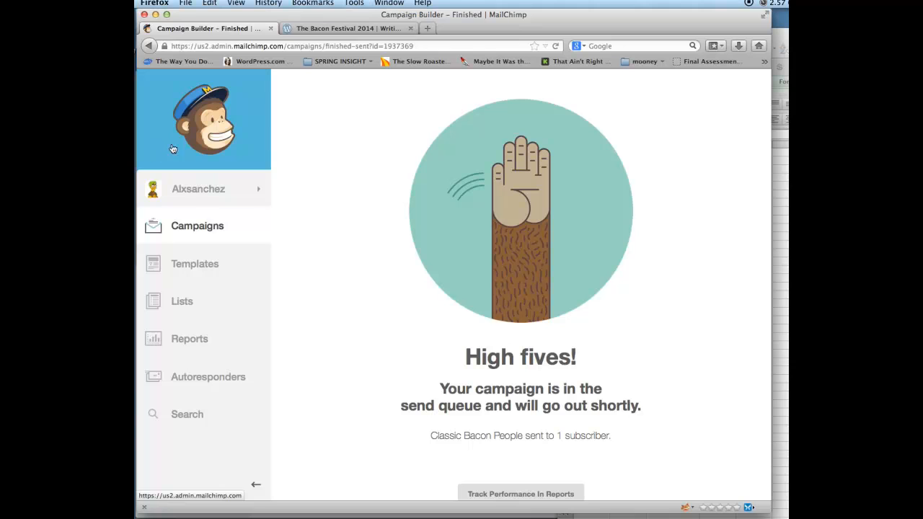
{"action": "left_click", "coordinate": [178, 144]}
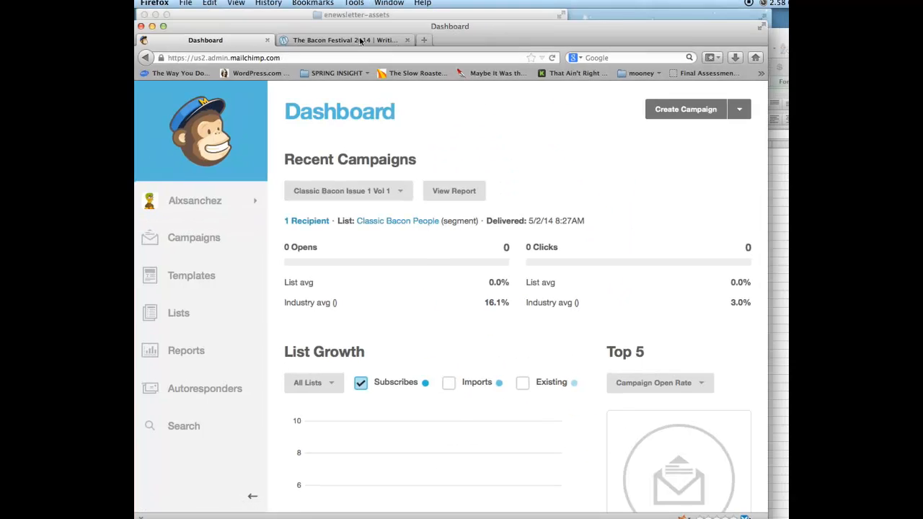
- Move Firefox aside, close Finder, and bring the Outlook.com Chrome window to the front
{"action": "left_click_drag", "start_coordinate": [364, 22], "coordinate": [373, 253]}
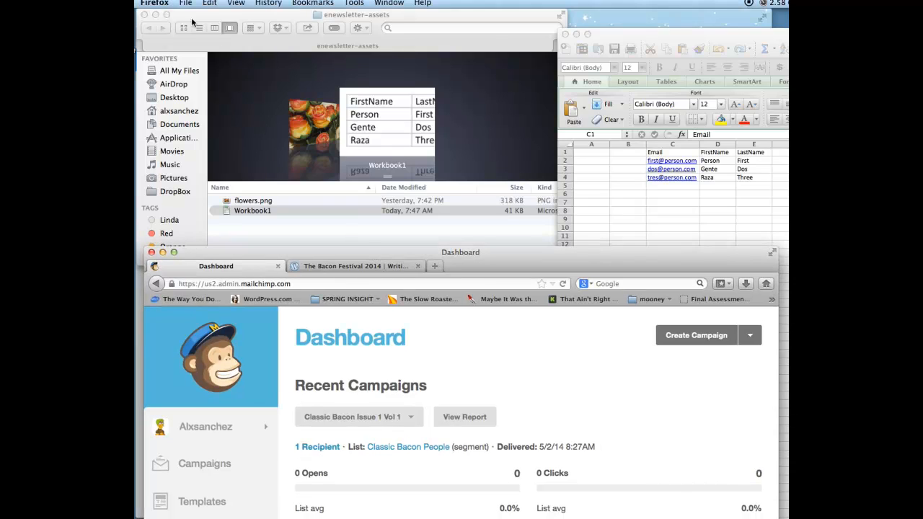
{"action": "left_click", "coordinate": [144, 14]}
{"action": "left_click", "coordinate": [329, 173]}
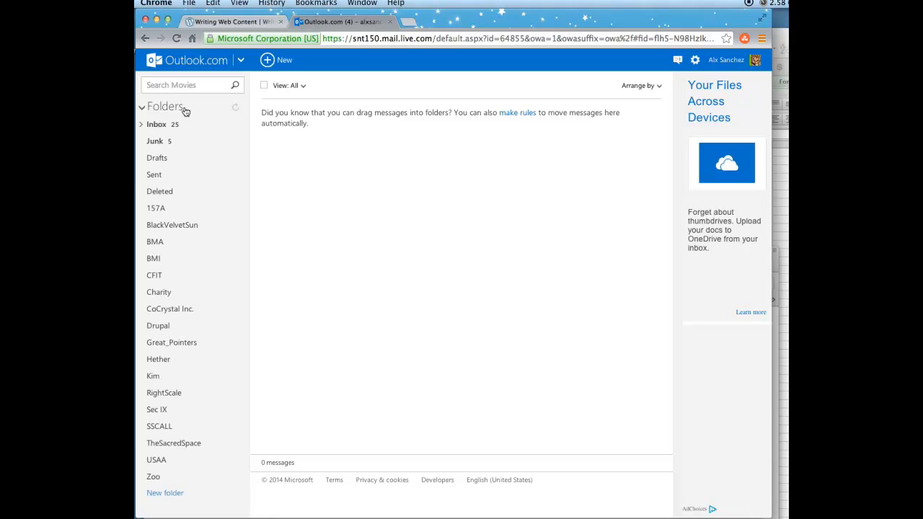
- Open the Classic Bacon Issue 1 Vol 1 email in the Inbox, review it, and follow its read more link
{"action": "left_click", "coordinate": [173, 125]}
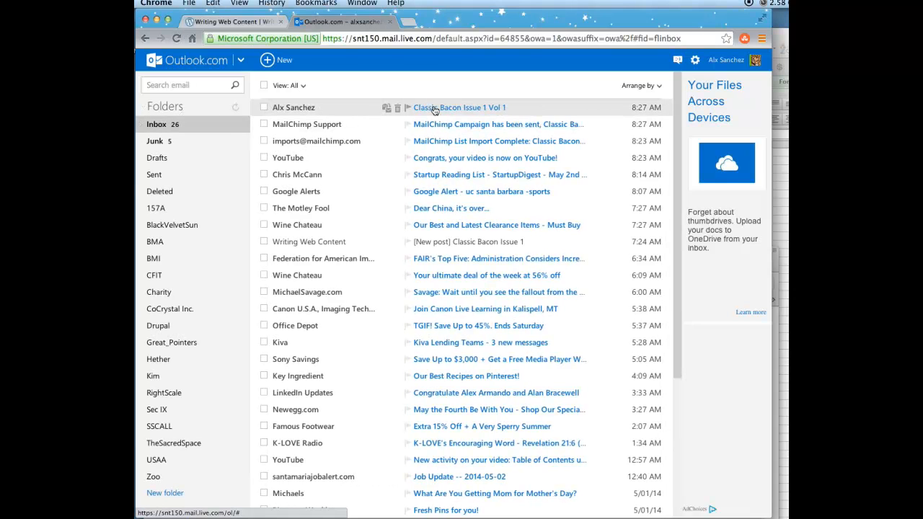
{"action": "left_click", "coordinate": [435, 111]}
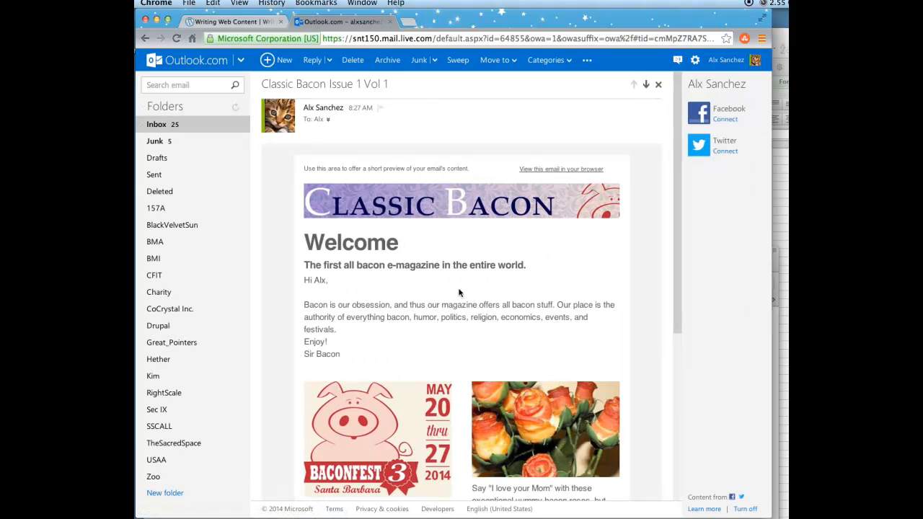
{"action": "scroll", "coordinate": [459, 292], "scroll_direction": "down", "scroll_amount": 3}
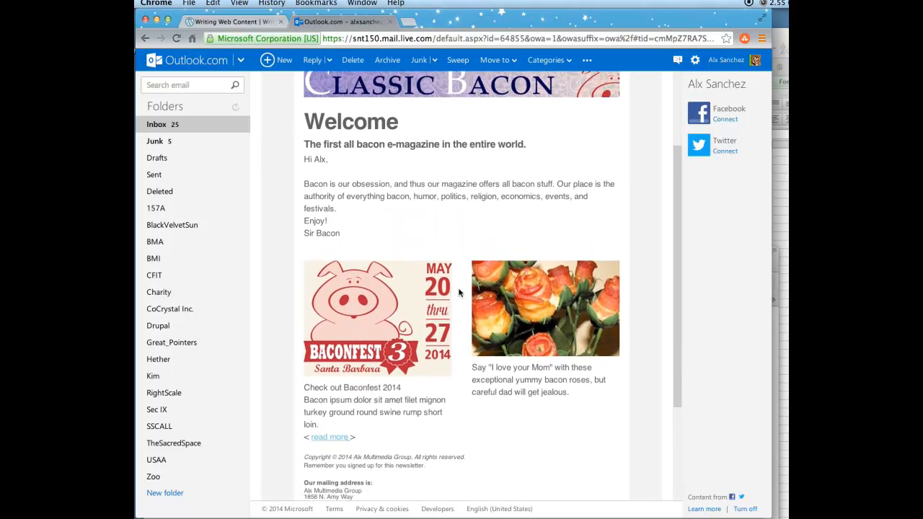
{"action": "scroll", "coordinate": [458, 292], "scroll_direction": "up", "scroll_amount": 2}
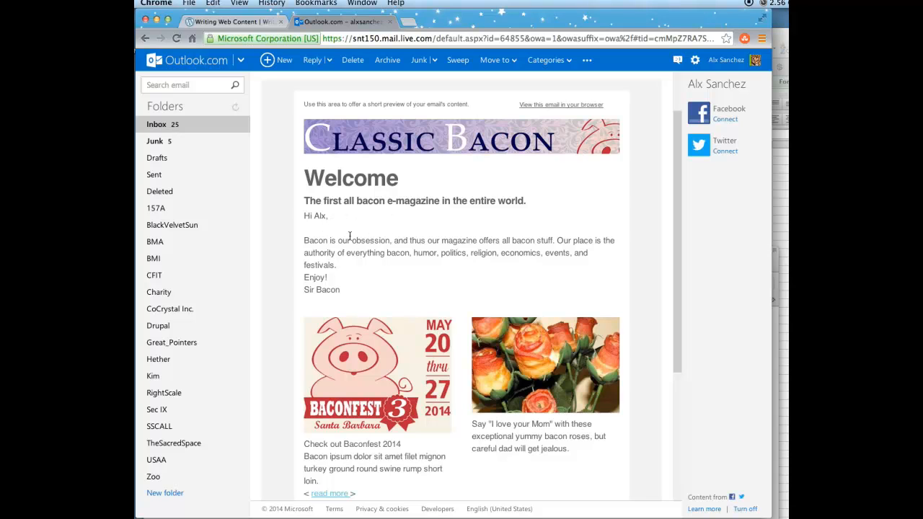
{"action": "scroll", "coordinate": [360, 261], "scroll_direction": "down", "scroll_amount": 4}
{"action": "scroll", "coordinate": [363, 289], "scroll_direction": "down", "scroll_amount": 1}
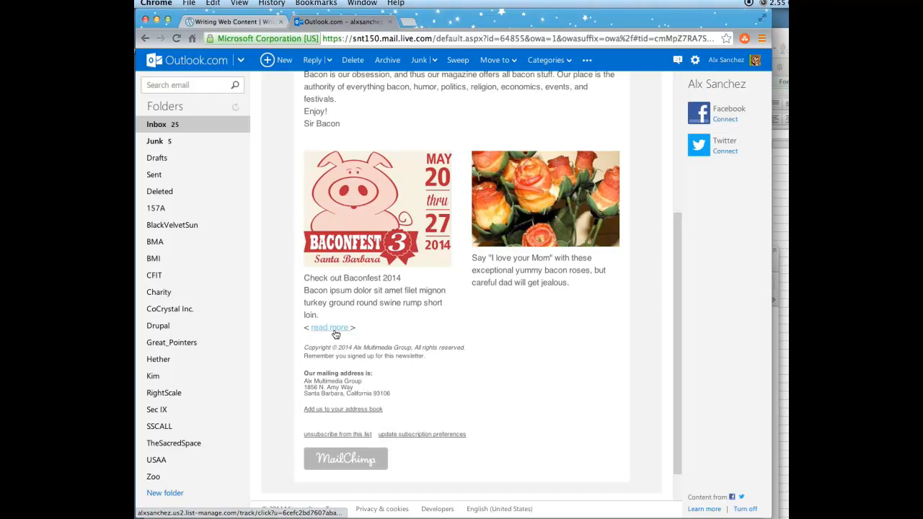
{"action": "left_click", "coordinate": [334, 329]}
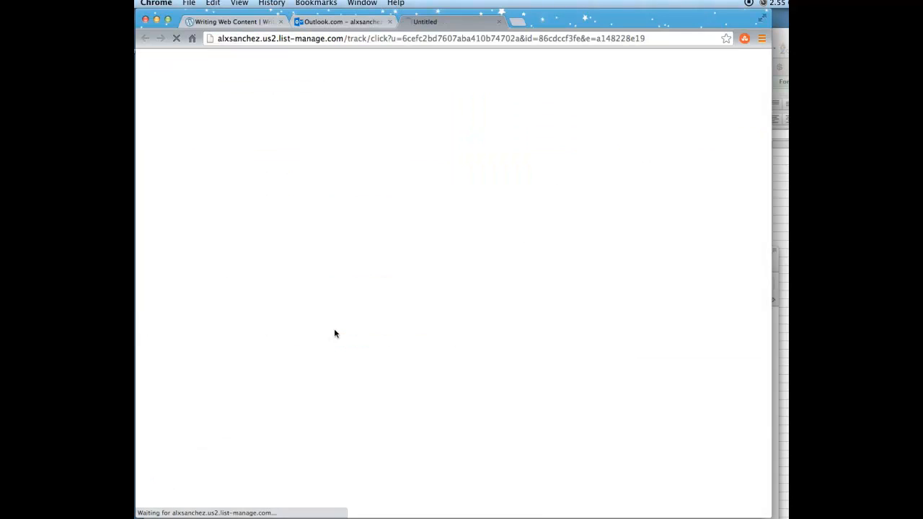
- Scroll through the Bacon Festival 2014 post, then switch back to the MailChimp dashboard window
{"action": "scroll", "coordinate": [334, 333], "scroll_direction": "down", "scroll_amount": 3}
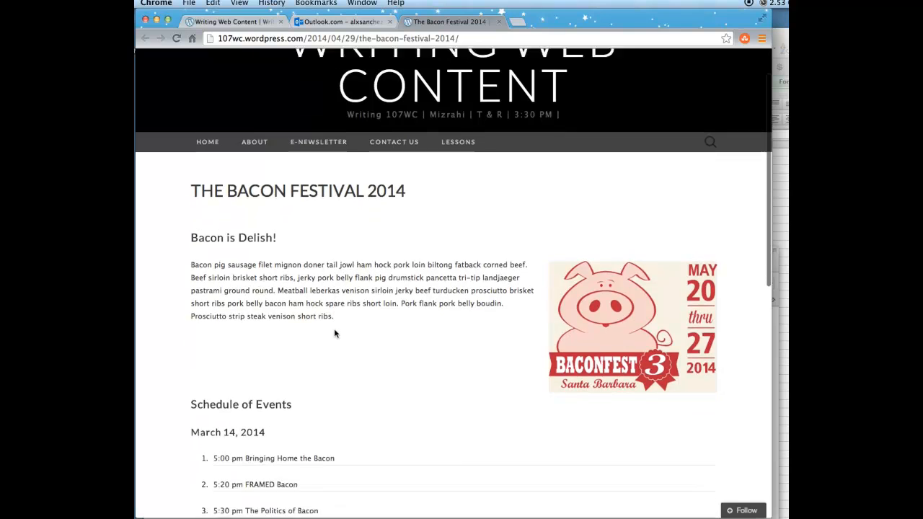
{"action": "scroll", "coordinate": [334, 333], "scroll_direction": "down", "scroll_amount": 3}
{"action": "scroll", "coordinate": [334, 334], "scroll_direction": "up", "scroll_amount": 4}
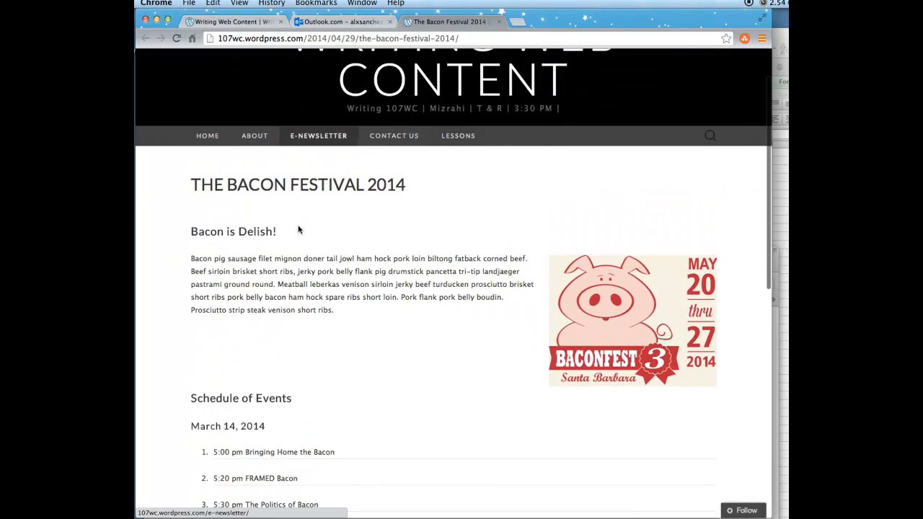
{"action": "key", "text": "super+Tab"}
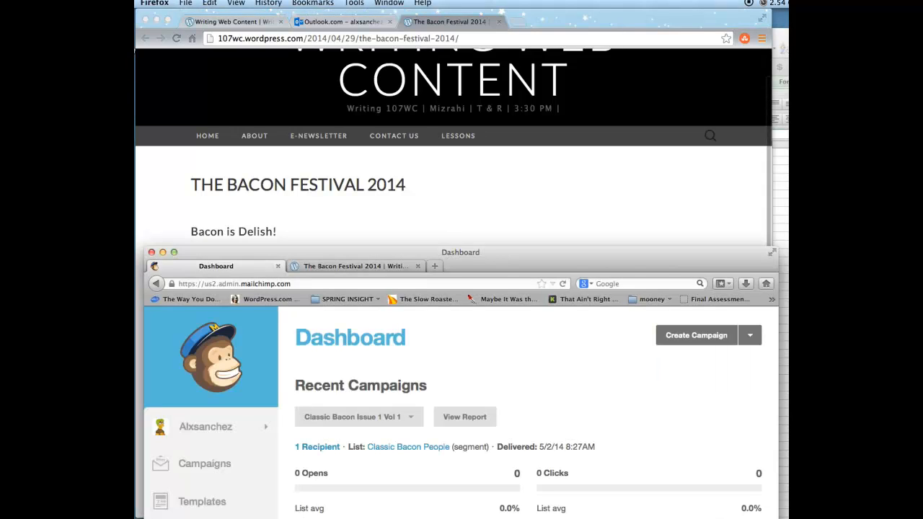